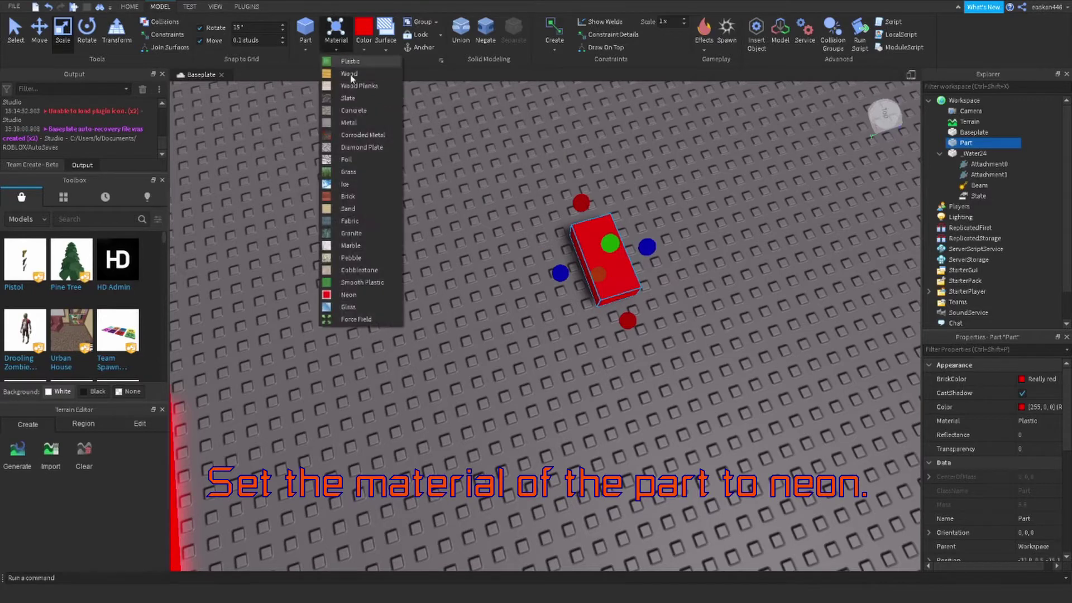
Set the material of the red part to Neon
{"action": "left_click", "coordinate": [343, 294]}
{"action": "right_click_drag", "start_coordinate": [612, 286], "coordinate": [541, 299]}
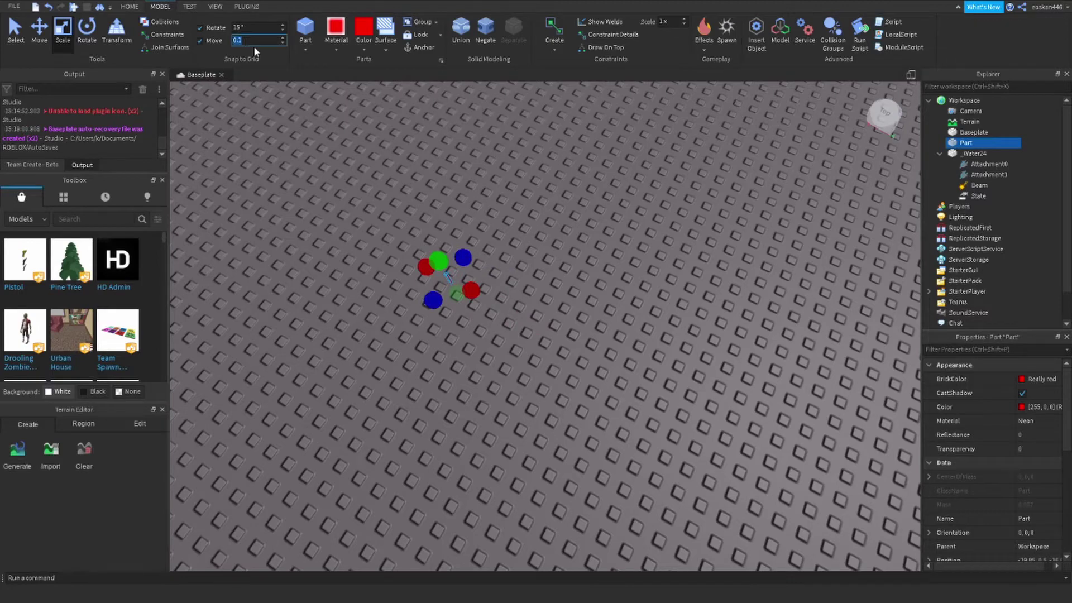
Set the move snapping increment to 80 studs and stretch the red part into a large flat slab
{"action": "type", "text": "80"}
{"action": "key", "text": "Return"}
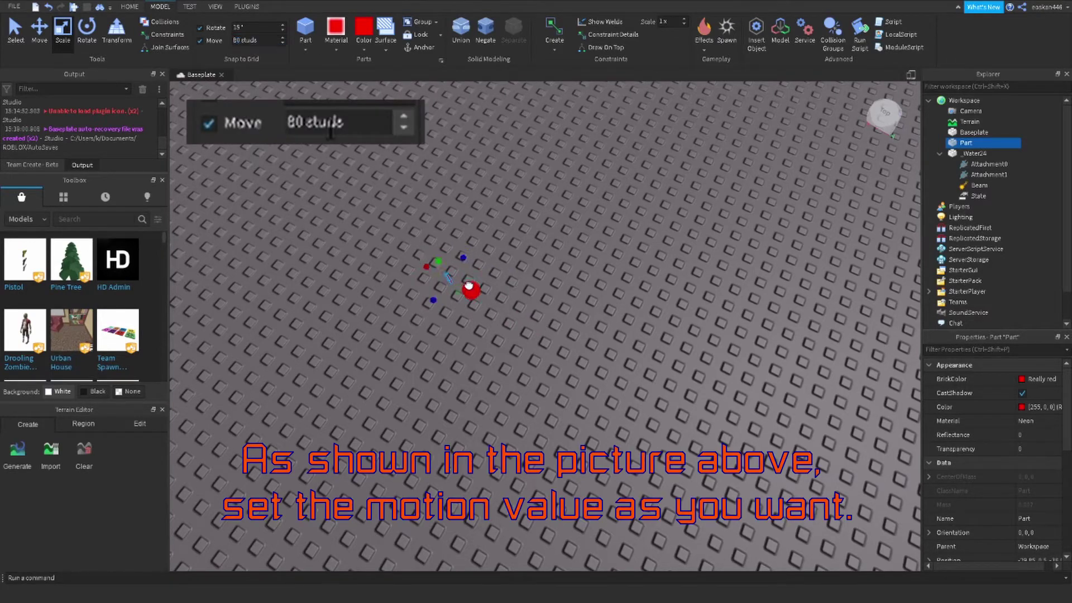
{"action": "scroll", "coordinate": [469, 286], "scroll_direction": "down", "scroll_amount": 5}
{"action": "left_click_drag", "start_coordinate": [572, 285], "coordinate": [785, 216]}
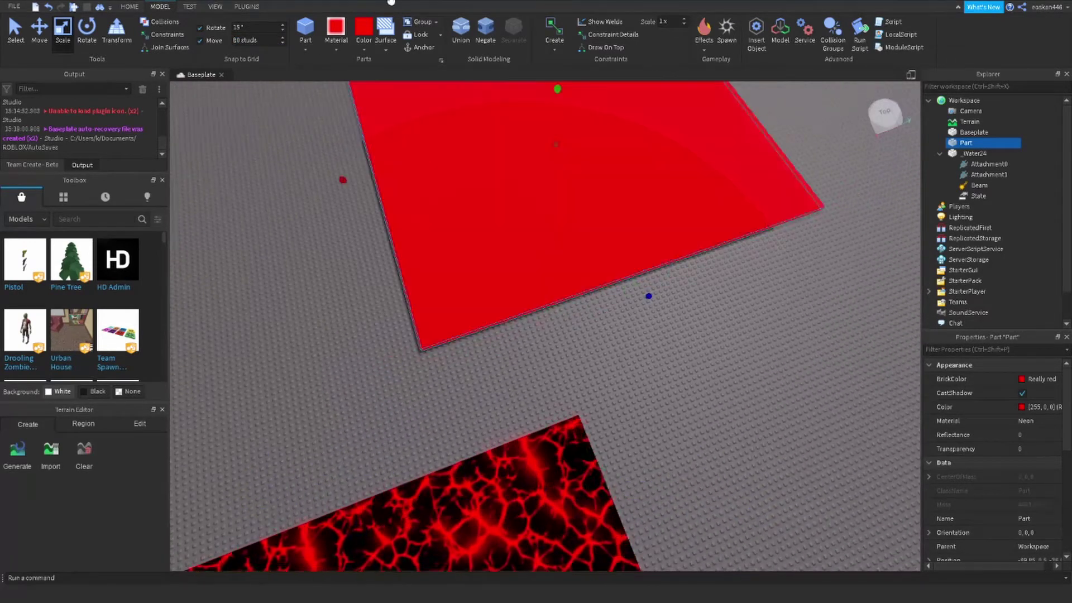
Switch to a small move increment and raise the height of the red slab to make a thick block
{"action": "right_click_drag", "start_coordinate": [560, 313], "coordinate": [553, 167]}
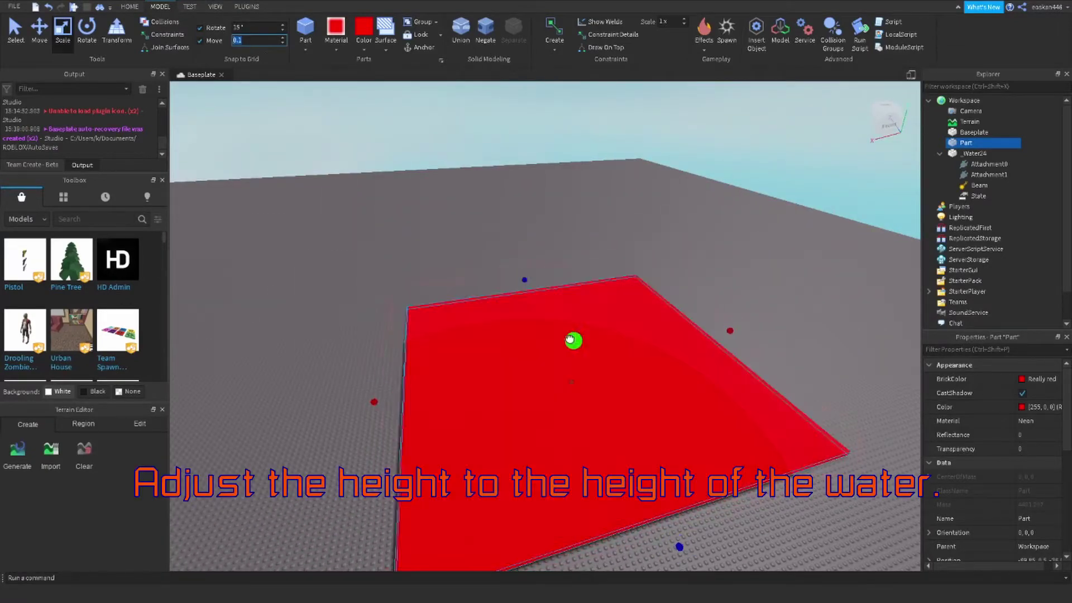
{"action": "left_click_drag", "start_coordinate": [570, 339], "coordinate": [567, 315]}
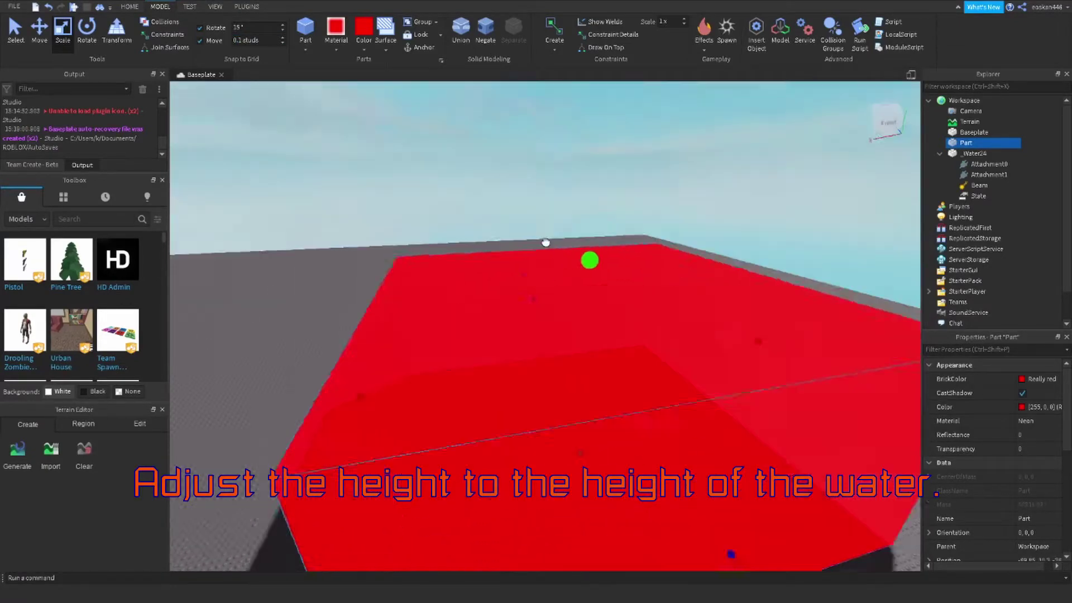
{"action": "left_click_drag", "start_coordinate": [546, 241], "coordinate": [543, 301]}
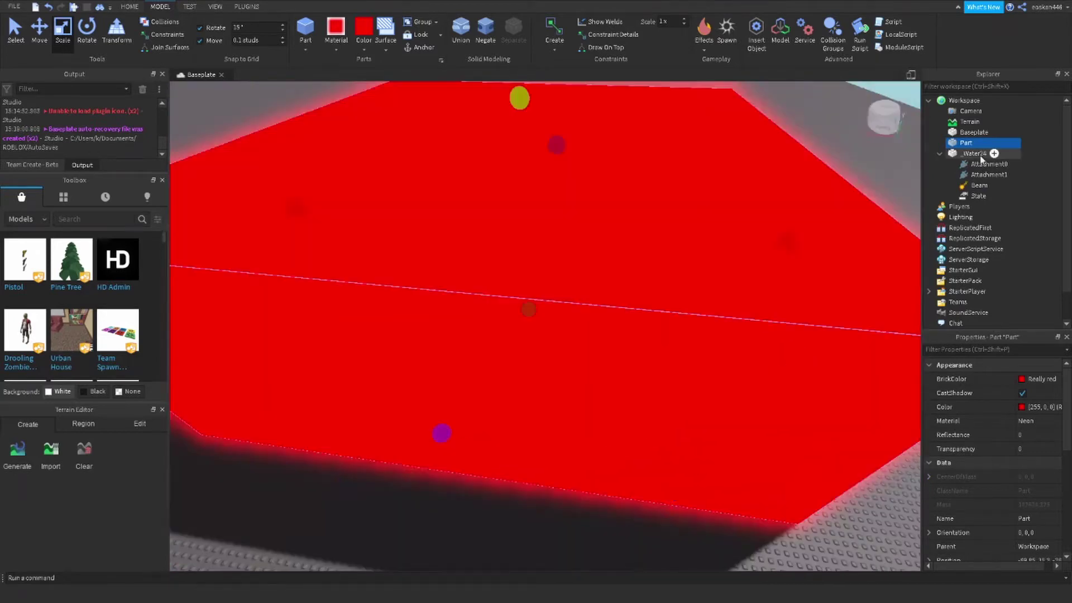
Add an Attachment inside the red part
{"action": "left_click", "coordinate": [979, 143]}
{"action": "type", "text": "s"}
{"action": "key", "text": "Return"}
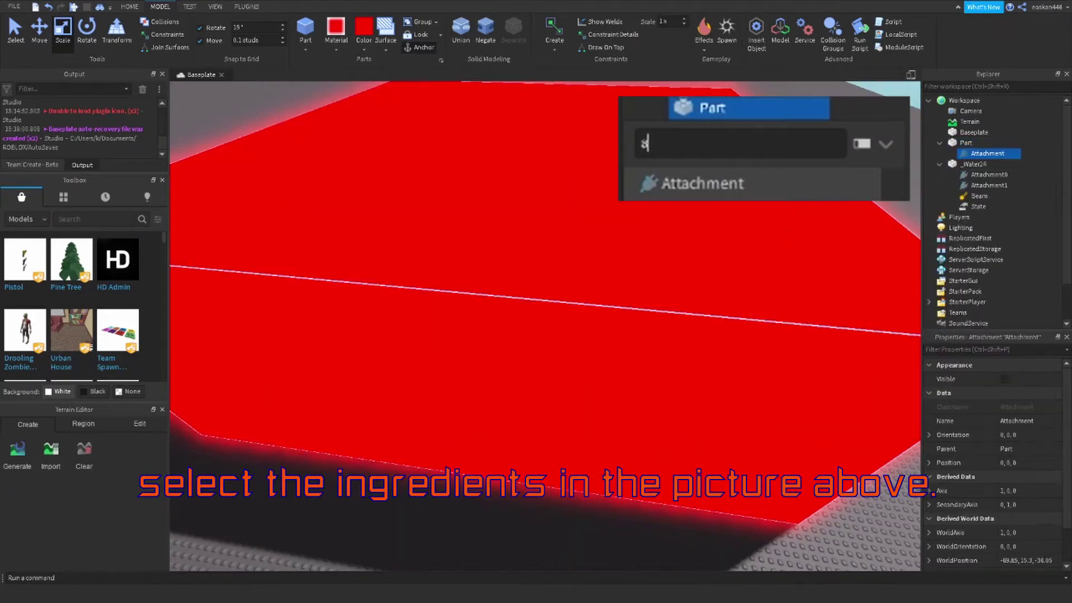
Adjust the red part's height slightly and switch its material to Plastic
{"action": "right_click_drag", "start_coordinate": [536, 290], "coordinate": [534, 245]}
{"action": "left_click", "coordinate": [967, 143]}
{"action": "left_click_drag", "start_coordinate": [507, 152], "coordinate": [509, 168]}
{"action": "left_click", "coordinate": [336, 49]}
{"action": "left_click", "coordinate": [353, 63]}
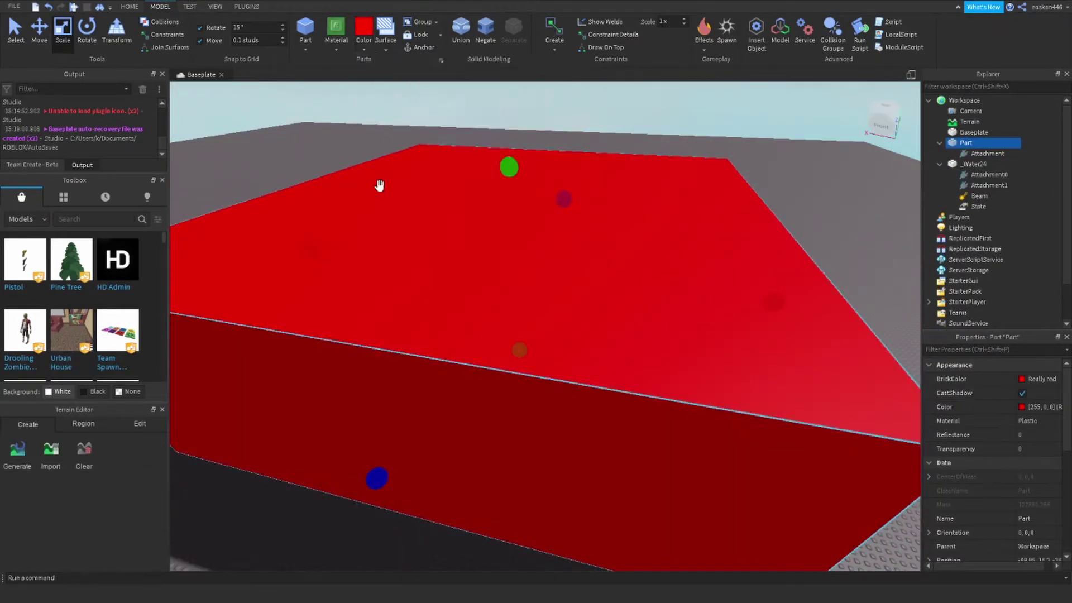
{"action": "left_click", "coordinate": [364, 47]}
{"action": "left_click", "coordinate": [367, 234]}
{"action": "right_click_drag", "start_coordinate": [367, 234], "coordinate": [493, 211]}
{"action": "scroll", "coordinate": [493, 210], "scroll_direction": "down", "scroll_amount": 5}
Move the attachment along Z to the red part's edge and place a second attachment at the opposite edge
{"action": "left_click", "coordinate": [988, 154]}
{"action": "left_click", "coordinate": [39, 31]}
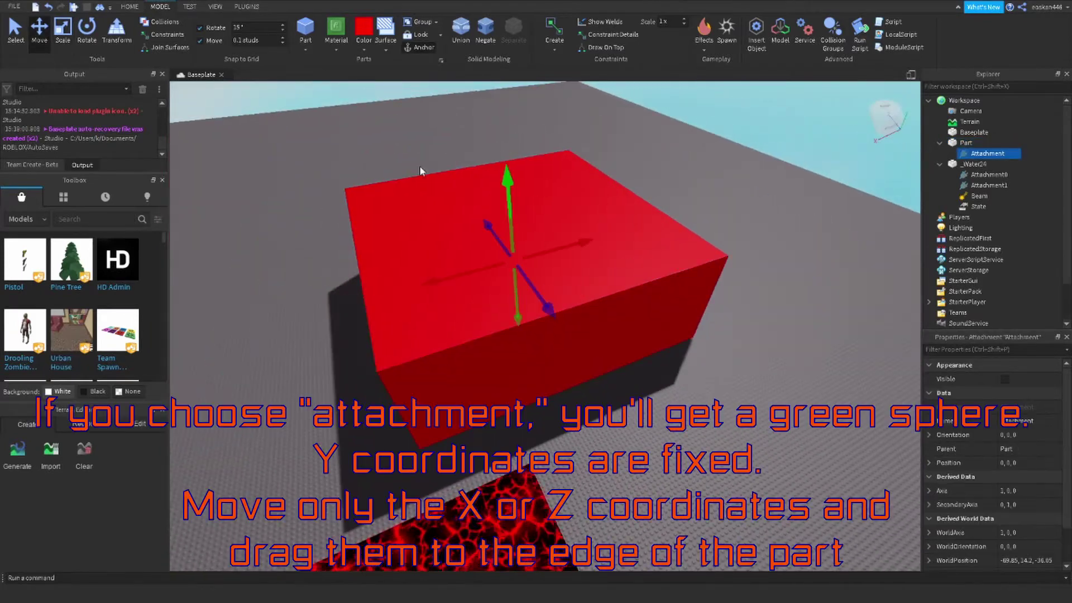
{"action": "scroll", "coordinate": [420, 168], "scroll_direction": "up", "scroll_amount": 5}
{"action": "right_click_drag", "start_coordinate": [420, 168], "coordinate": [494, 223]}
{"action": "mouse_move", "coordinate": [438, 205]}
{"action": "left_mouse_down"}
{"action": "mouse_move", "coordinate": [438, 190]}
{"action": "mouse_move", "coordinate": [439, 206]}
{"action": "left_mouse_up"}
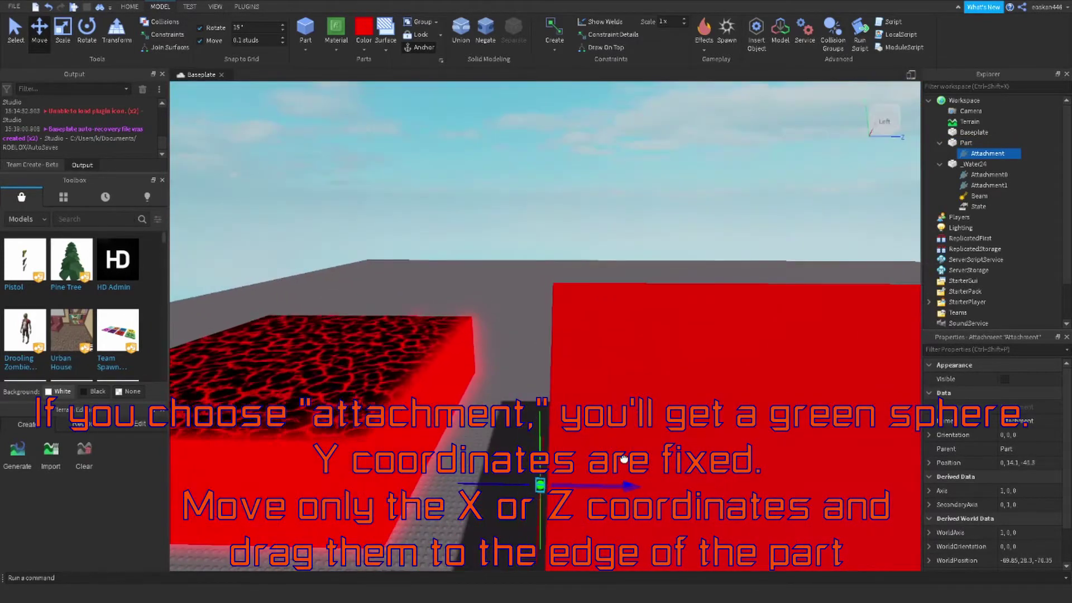
{"action": "scroll", "coordinate": [626, 459], "scroll_direction": "up", "scroll_amount": 2}
{"action": "scroll", "coordinate": [627, 459], "scroll_direction": "down", "scroll_amount": 3}
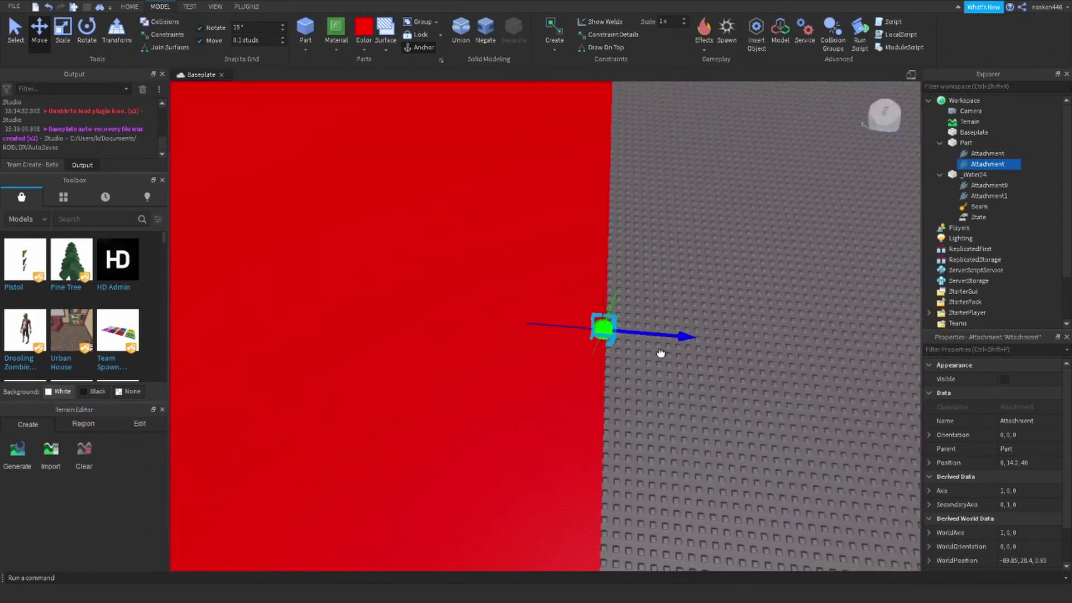
Rename the second attachment Attachment1 and the first one Attachment0
{"action": "left_click", "coordinate": [1027, 421]}
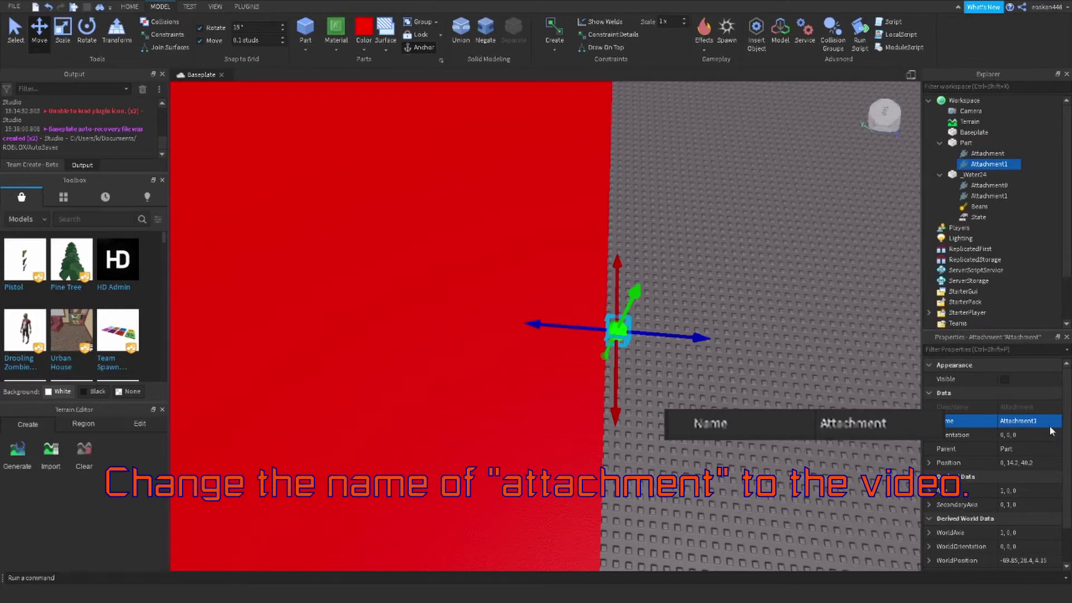
{"action": "left_click", "coordinate": [963, 156]}
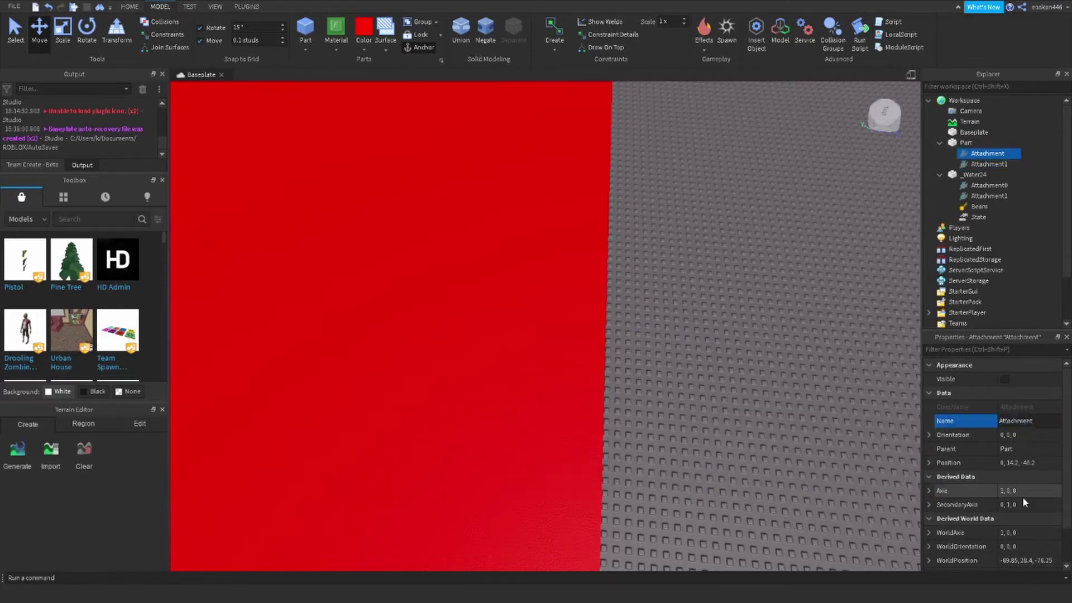
{"action": "type", "text": "t0"}
{"action": "key", "text": "Return"}
Add a Beam inside the red part
{"action": "right_click_drag", "start_coordinate": [660, 333], "coordinate": [661, 331]}
{"action": "scroll", "coordinate": [660, 333], "scroll_direction": "down", "scroll_amount": 5}
{"action": "left_click", "coordinate": [980, 143]}
{"action": "type", "text": "b"}
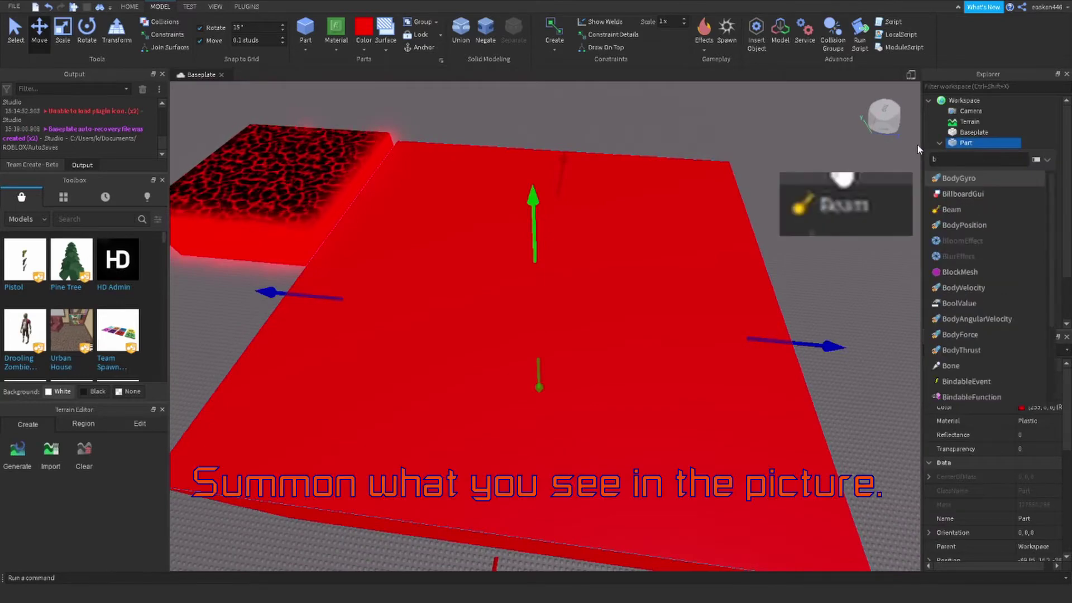
{"action": "left_click", "coordinate": [953, 210]}
{"action": "right_click_drag", "start_coordinate": [735, 332], "coordinate": [735, 333]}
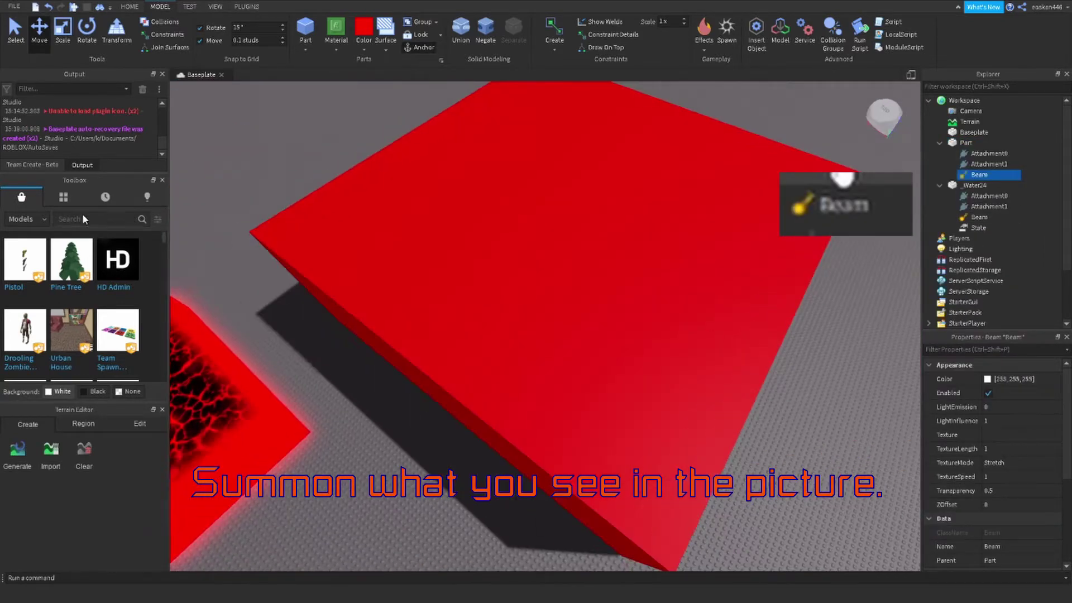
Examine the Texture property of the Beam in the existing _Water24 lava part
{"action": "right_click_drag", "start_coordinate": [426, 258], "coordinate": [383, 246]}
{"action": "left_click", "coordinate": [383, 246]}
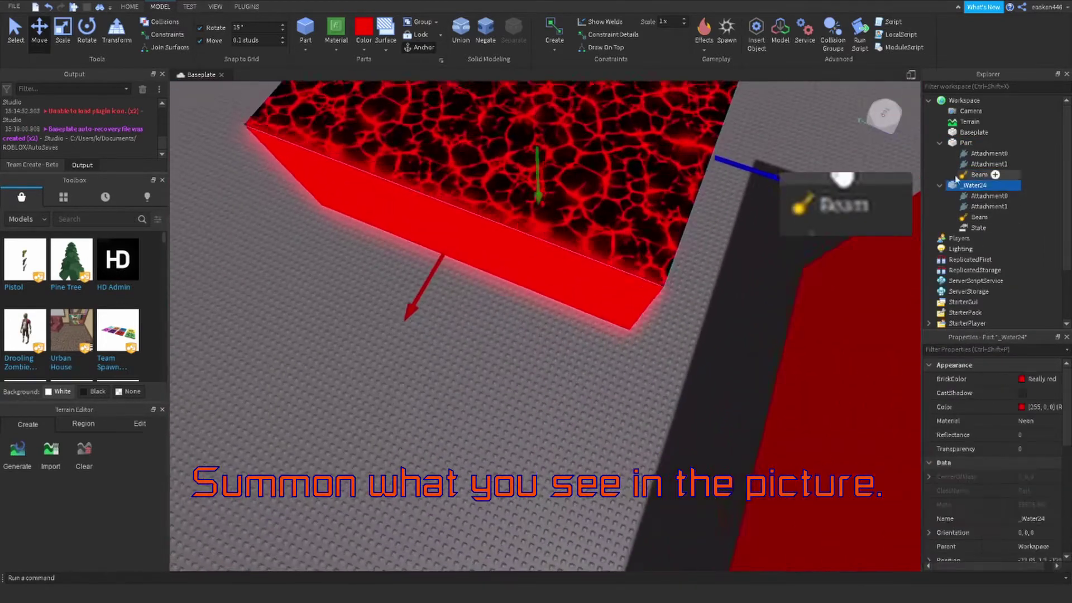
{"action": "left_click", "coordinate": [979, 217]}
{"action": "right_click_drag", "start_coordinate": [698, 313], "coordinate": [698, 312]}
{"action": "left_click", "coordinate": [1018, 435]}
{"action": "left_click", "coordinate": [249, 380]}
{"action": "right_click_drag", "start_coordinate": [249, 380], "coordinate": [340, 362]}
Switch the toolbox category to Images and search for "FE2 lava"
{"action": "left_click", "coordinate": [100, 219]}
{"action": "left_click", "coordinate": [25, 220]}
{"action": "left_click", "coordinate": [25, 292]}
{"action": "right_click_drag", "start_coordinate": [238, 293], "coordinate": [238, 294]}
{"action": "left_click", "coordinate": [97, 218]}
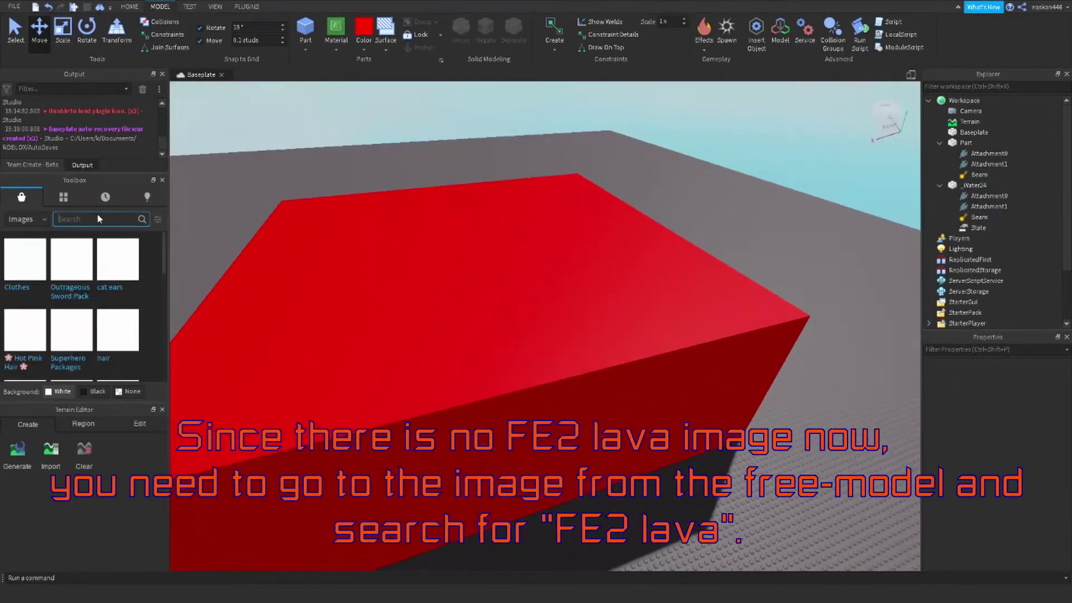
{"action": "type", "text": "FE2 lava"}
{"action": "key", "text": "Return"}
Place the FE2 Lava Texture image from the search results on the red part
{"action": "right_click_drag", "start_coordinate": [321, 374], "coordinate": [215, 325]}
{"action": "left_click_drag", "start_coordinate": [71, 289], "coordinate": [419, 224]}
{"action": "right_click_drag", "start_coordinate": [419, 223], "coordinate": [704, 366]}
Set the red part's material back to Neon and delete the placed texture image from it
{"action": "left_click", "coordinate": [336, 41]}
{"action": "left_click", "coordinate": [359, 280]}
{"action": "right_click_drag", "start_coordinate": [359, 279], "coordinate": [643, 219]}
{"action": "left_click", "coordinate": [975, 185]}
{"action": "key", "text": "Delete"}
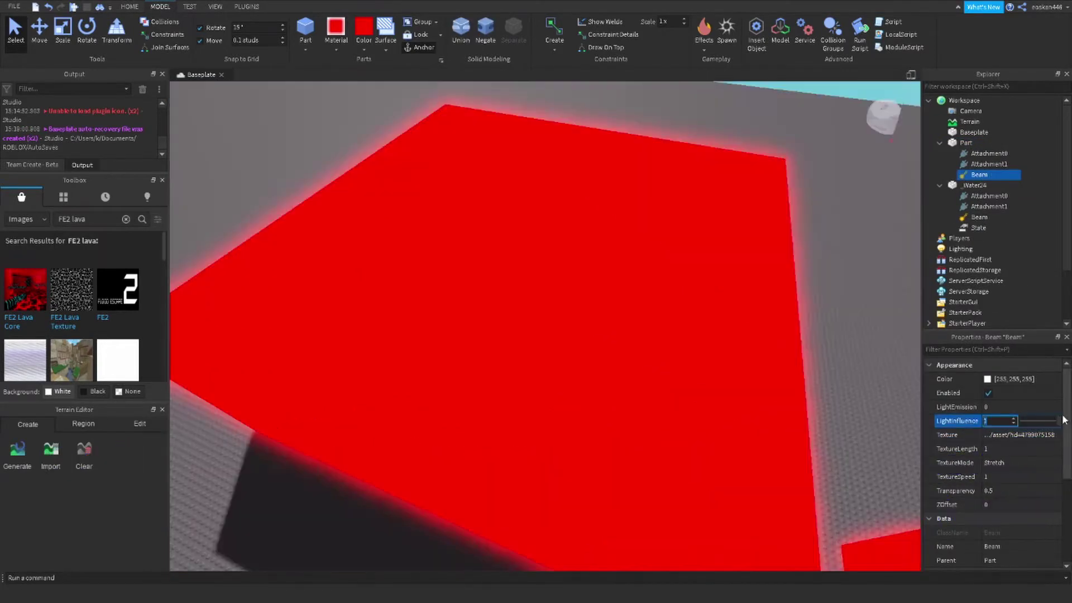
Set both Width0 and Width1 of the new beam to 80
{"action": "scroll", "coordinate": [985, 476], "scroll_direction": "down", "scroll_amount": 3}
{"action": "left_click", "coordinate": [989, 546]}
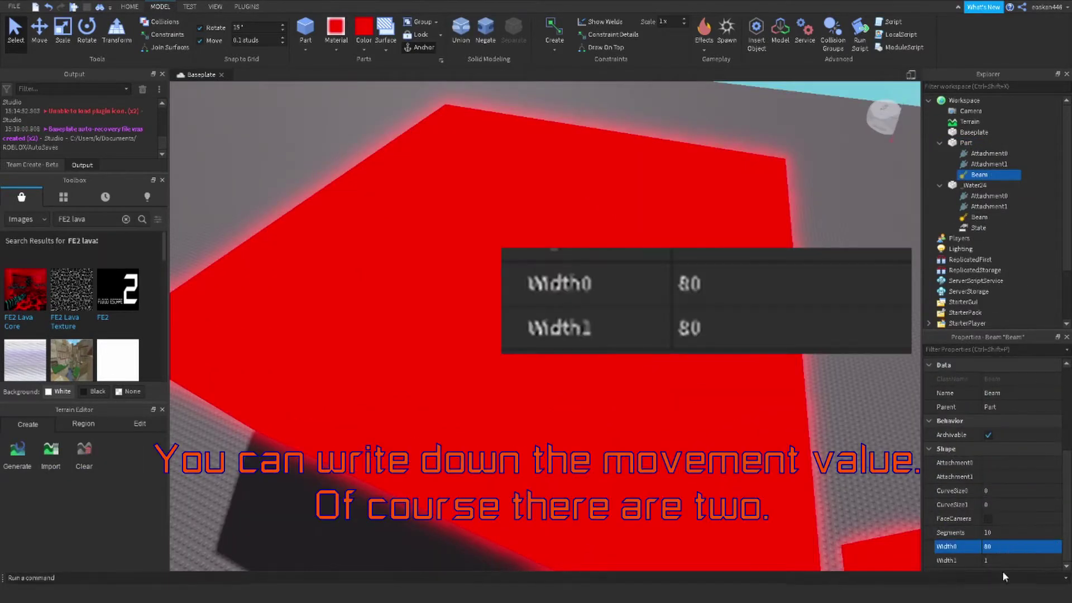
{"action": "type", "text": "0"}
Assign Attachment0 and Attachment1 of the red part to the beam's matching attachment properties
{"action": "left_click", "coordinate": [1022, 462]}
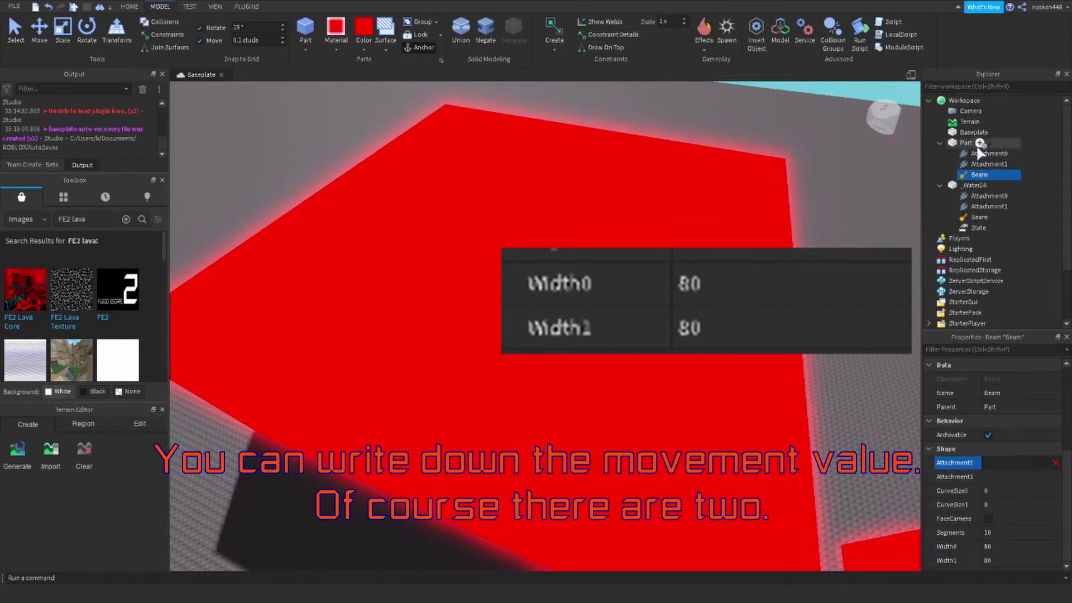
{"action": "left_click", "coordinate": [989, 153]}
{"action": "left_click", "coordinate": [1014, 477]}
{"action": "left_click", "coordinate": [989, 164]}
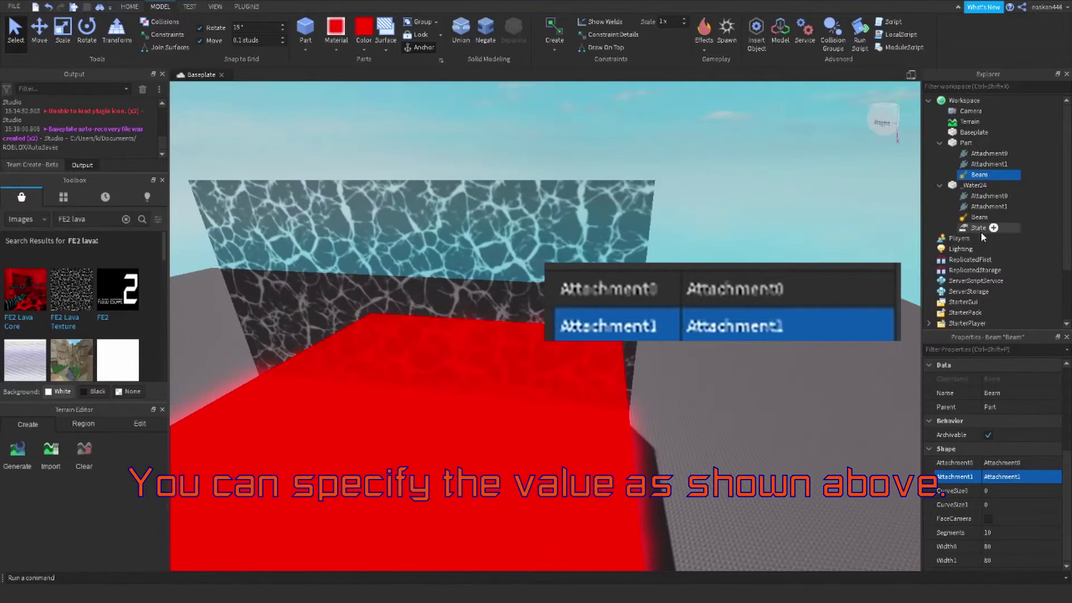
Rotate Attachment1 of the red part 90 degrees about its Z axis
{"action": "left_click", "coordinate": [990, 163]}
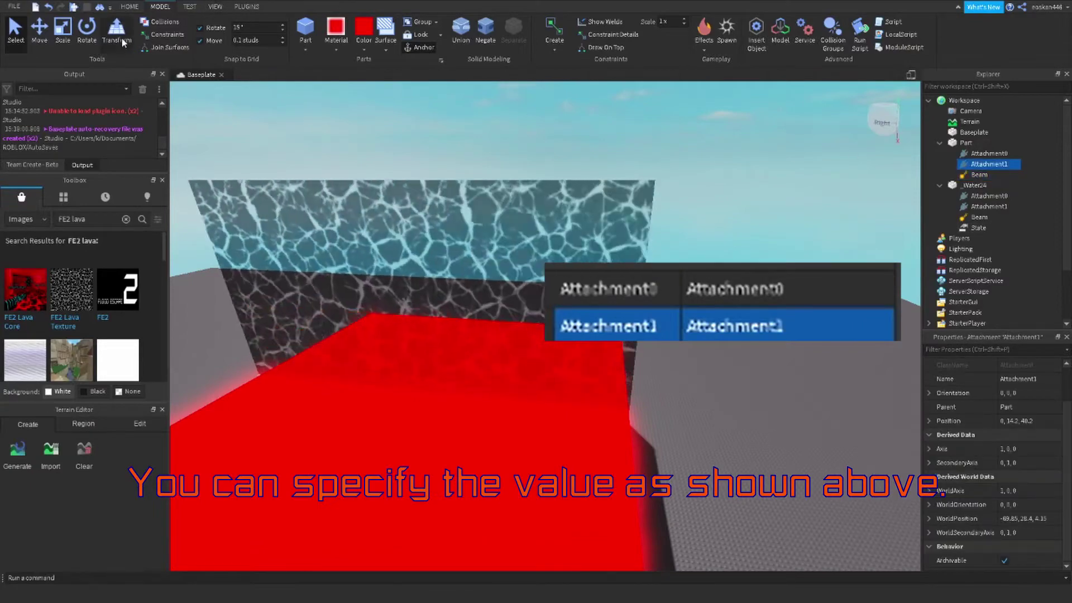
{"action": "left_click", "coordinate": [86, 31]}
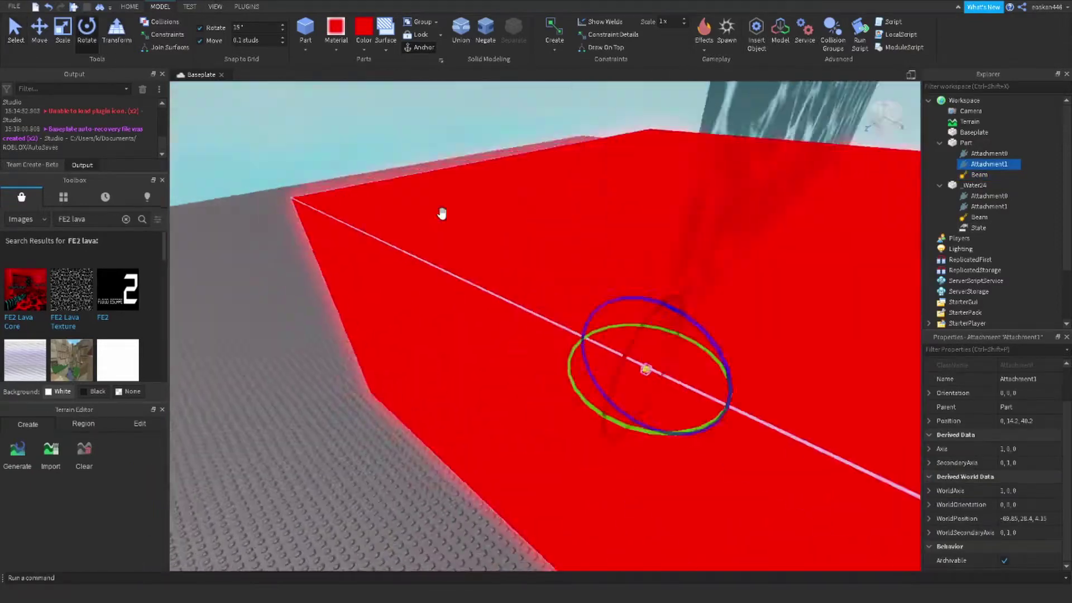
{"action": "left_click_drag", "start_coordinate": [443, 211], "coordinate": [467, 309]}
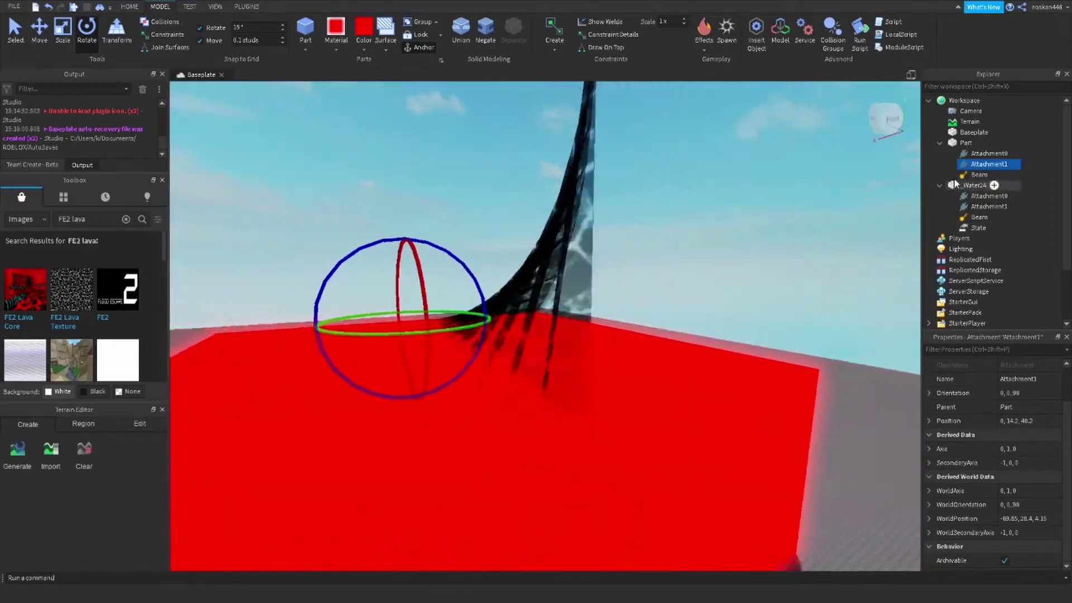
{"action": "right_click_drag", "start_coordinate": [713, 294], "coordinate": [702, 280]}
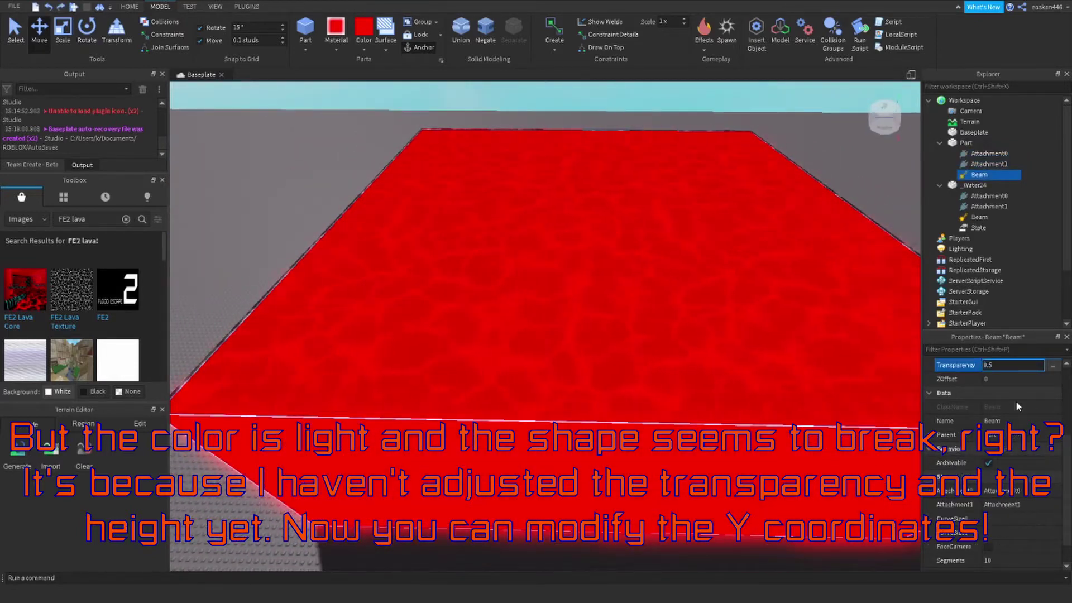
Set the Transparency of the new beam to 0
{"action": "key", "text": "Return"}
{"action": "right_click_drag", "start_coordinate": [496, 330], "coordinate": [586, 335]}
{"action": "scroll", "coordinate": [586, 335], "scroll_direction": "down", "scroll_amount": 3}
{"action": "scroll", "coordinate": [1000, 475], "scroll_direction": "up", "scroll_amount": 3}
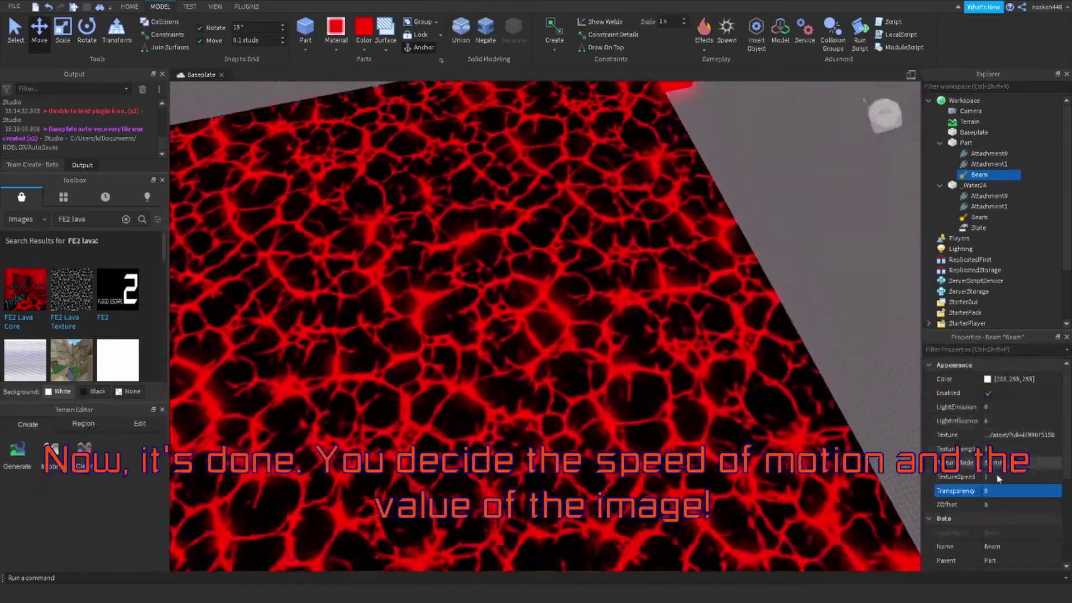
Try different TextureLength and TextureSpeed values on the new beam
{"action": "left_click", "coordinate": [1005, 449]}
{"action": "left_click_drag", "start_coordinate": [1028, 449], "coordinate": [1023, 458]}
{"action": "key", "text": "Return"}
{"action": "scroll", "coordinate": [678, 373], "scroll_direction": "down", "scroll_amount": 3}
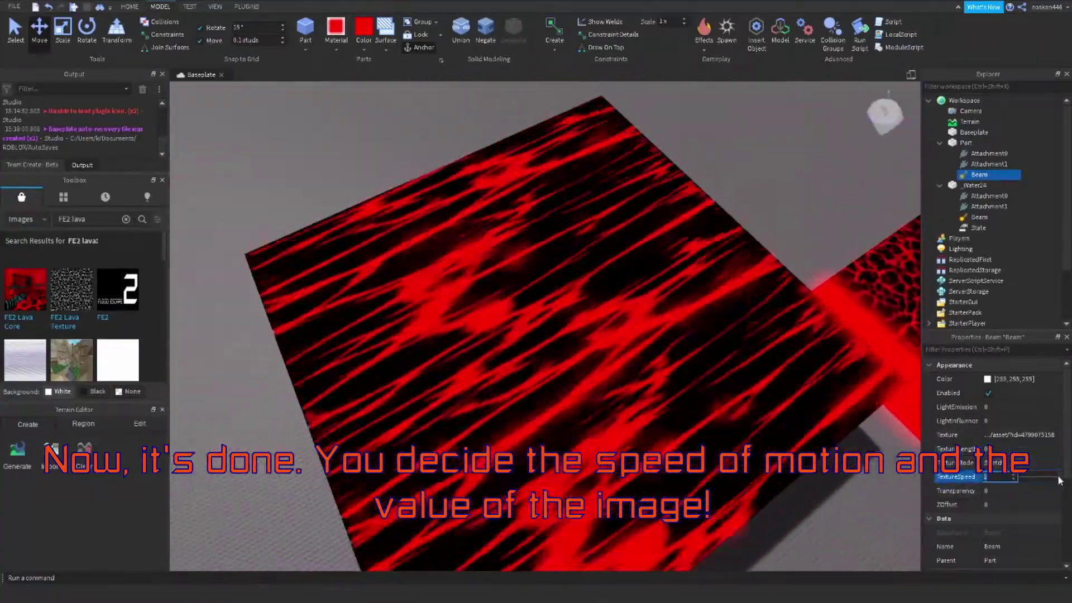
{"action": "left_click_drag", "start_coordinate": [1045, 479], "coordinate": [1032, 448]}
Set the TextureLength of the new beam to 1
{"action": "left_click", "coordinate": [1031, 452]}
{"action": "key", "text": "ctrl+a"}
{"action": "type", "text": "1"}
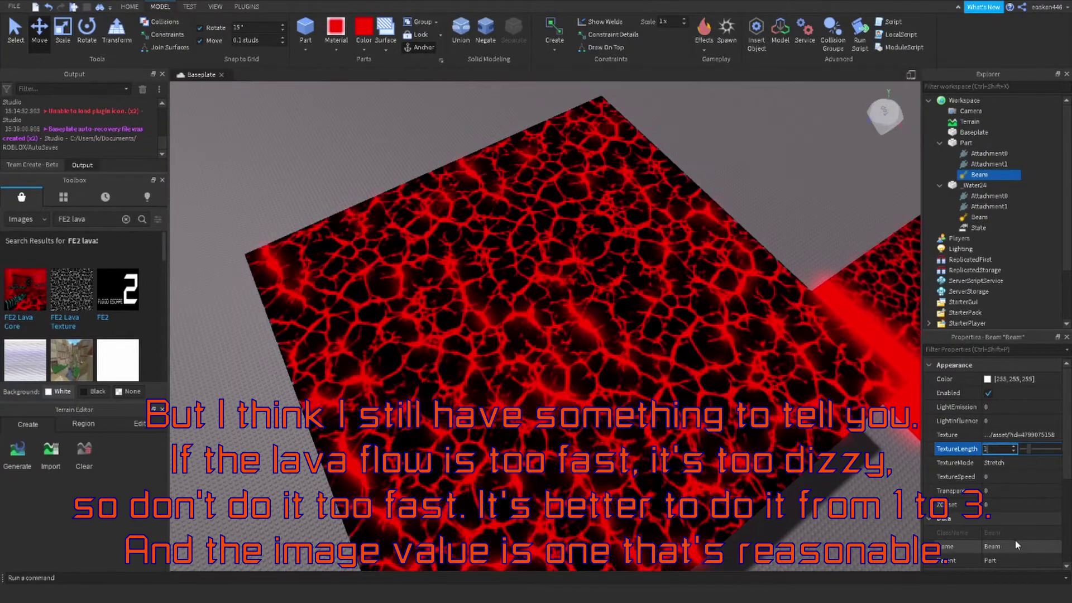
Try a TextureSpeed of 1 on the new beam and reduce it to 0.2
{"action": "left_click", "coordinate": [996, 479]}
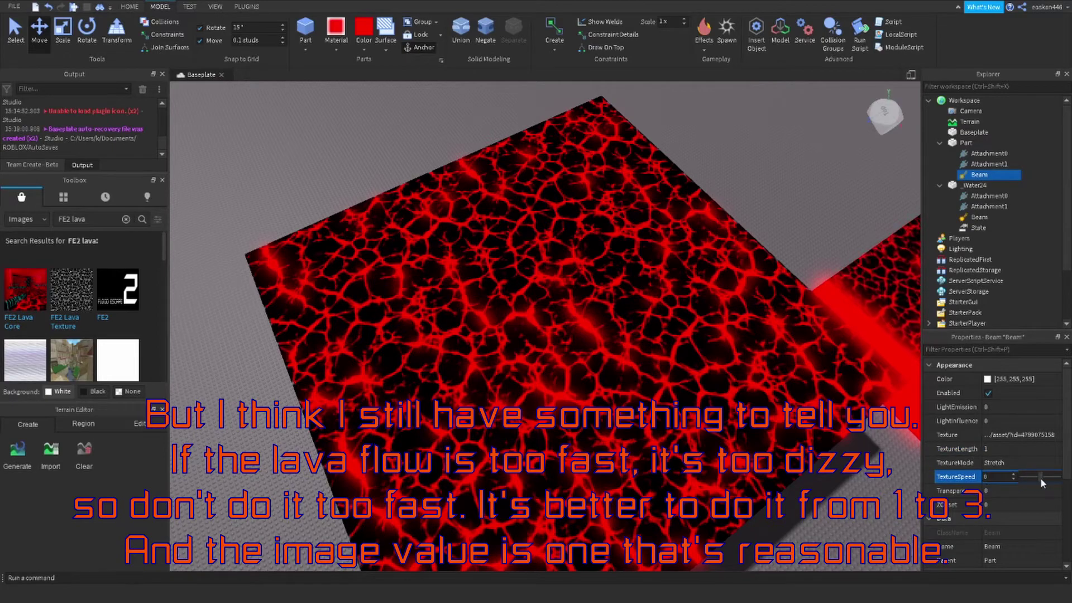
{"action": "type", "text": "1"}
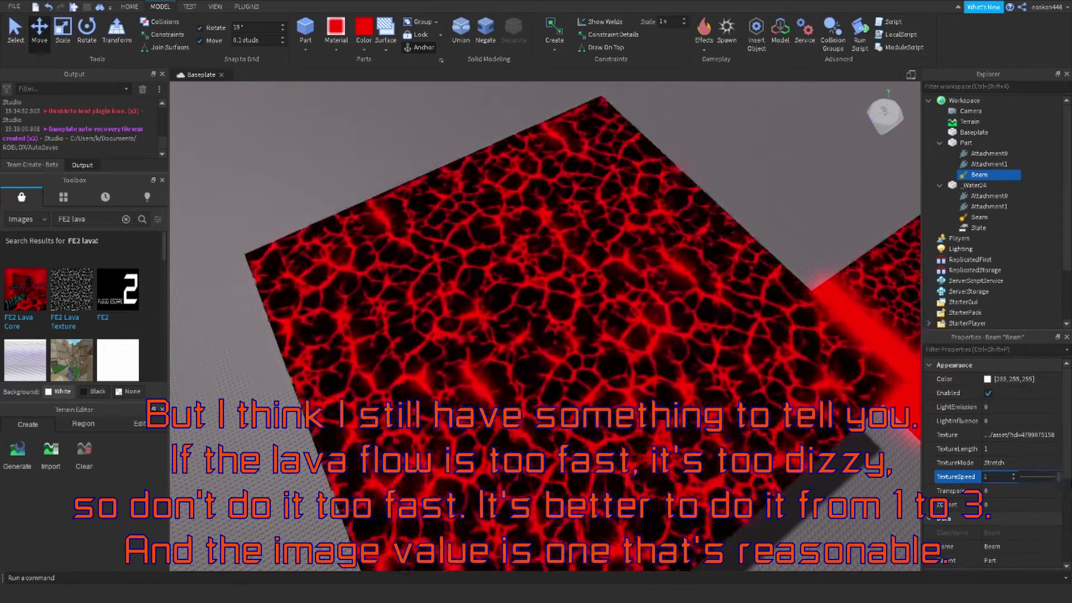
{"action": "mouse_move", "coordinate": [1060, 479]}
{"action": "left_mouse_down"}
{"action": "mouse_move", "coordinate": [1016, 478]}
{"action": "mouse_move", "coordinate": [1064, 482]}
{"action": "mouse_move", "coordinate": [1035, 481]}
{"action": "mouse_move", "coordinate": [1045, 481]}
{"action": "left_mouse_up"}
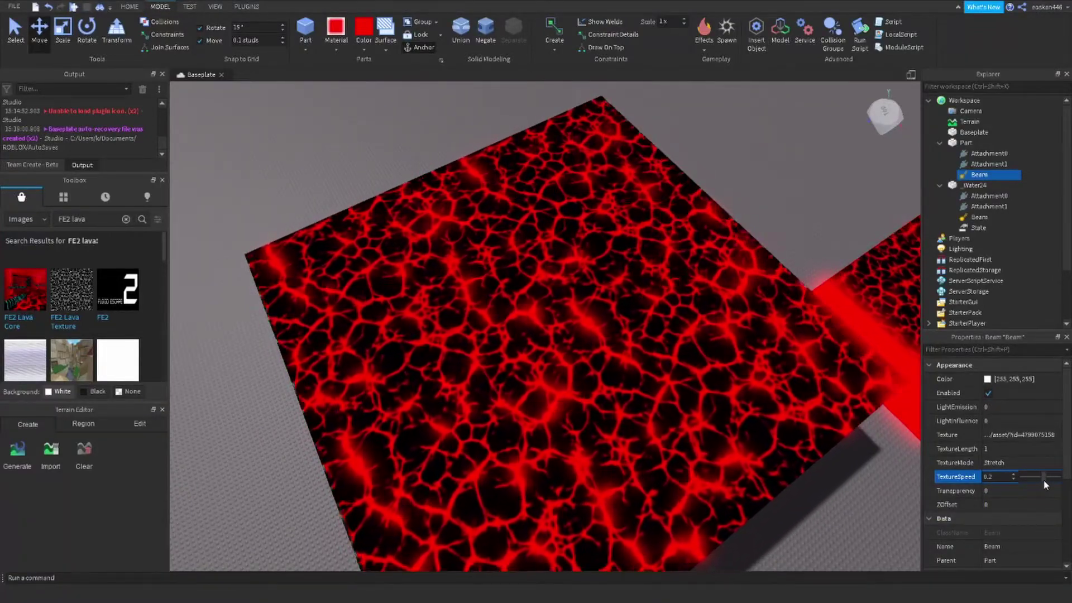
Rename the large lava part containing the new beam to _Water1
{"action": "right_click_drag", "start_coordinate": [693, 344], "coordinate": [692, 343]}
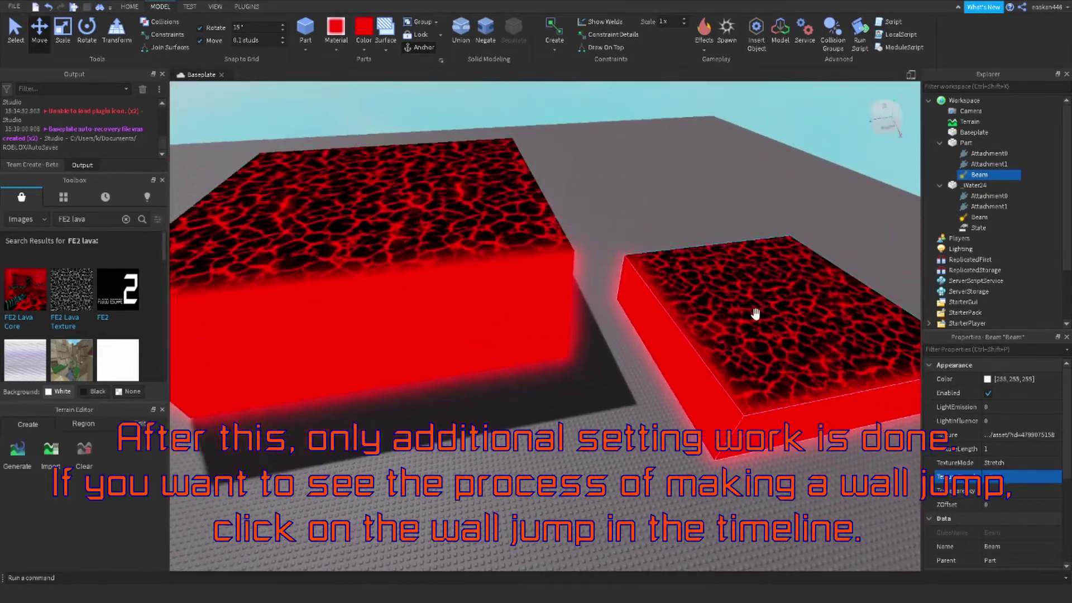
{"action": "left_click", "coordinate": [419, 226]}
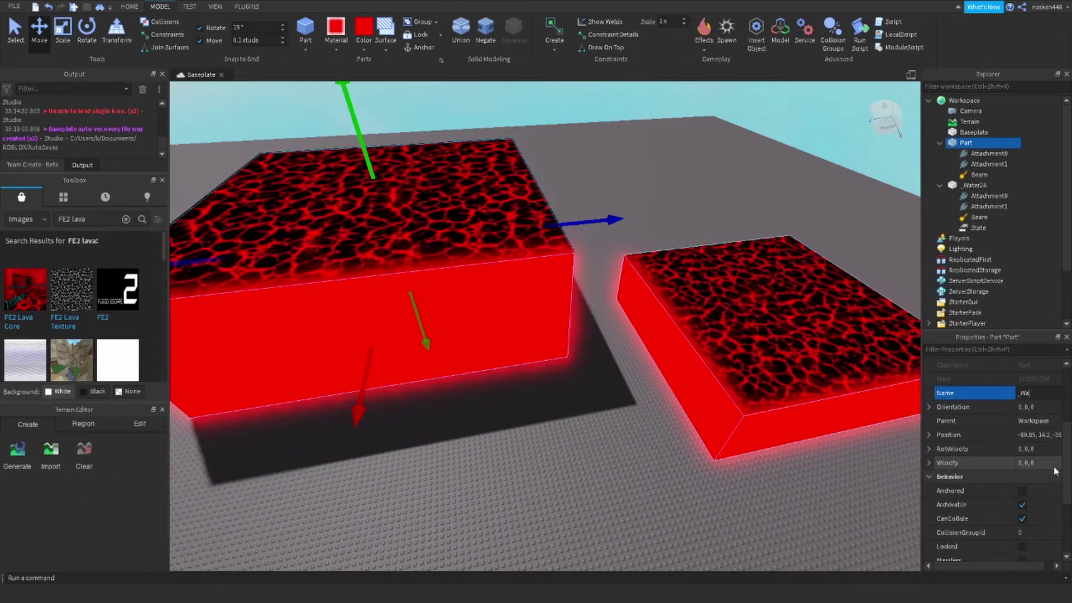
{"action": "type", "text": "_Water"}
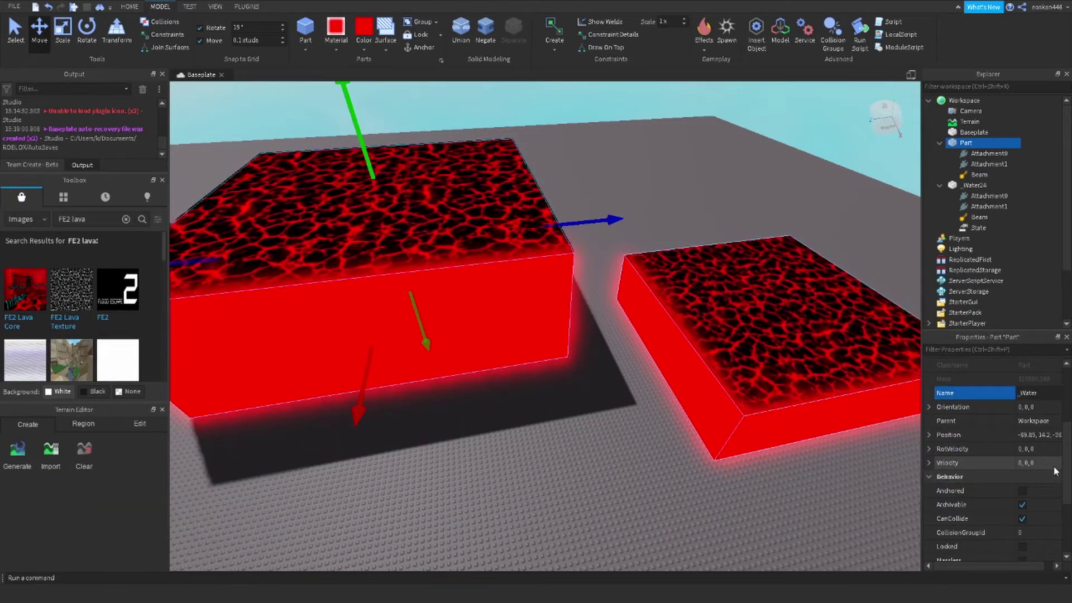
{"action": "type", "text": "1"}
{"action": "key", "text": "Return"}
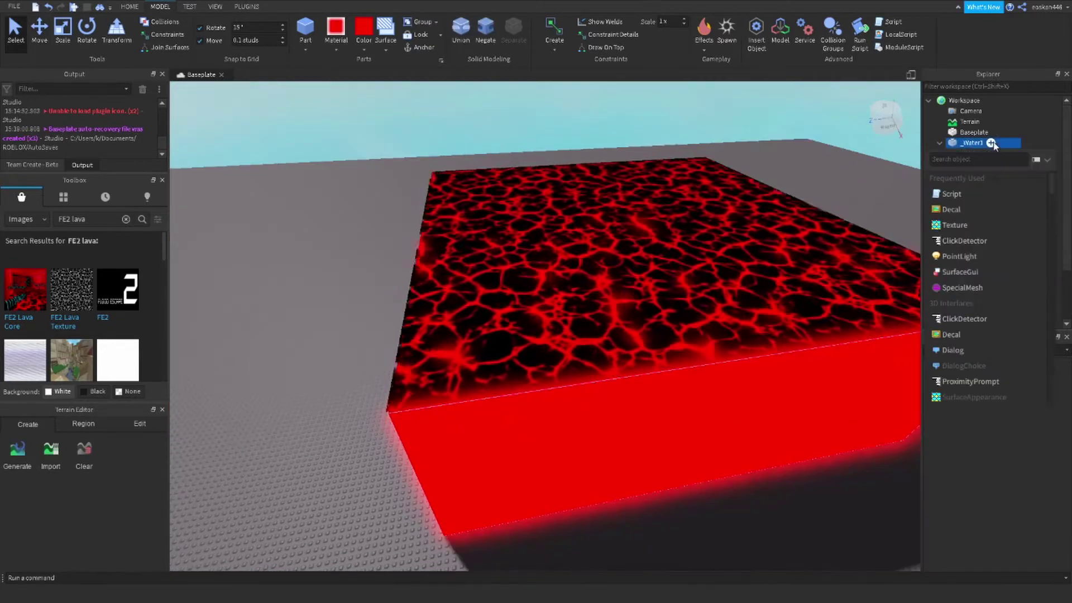
Add a StringValue object inside the _Water1 part
{"action": "type", "text": "v"}
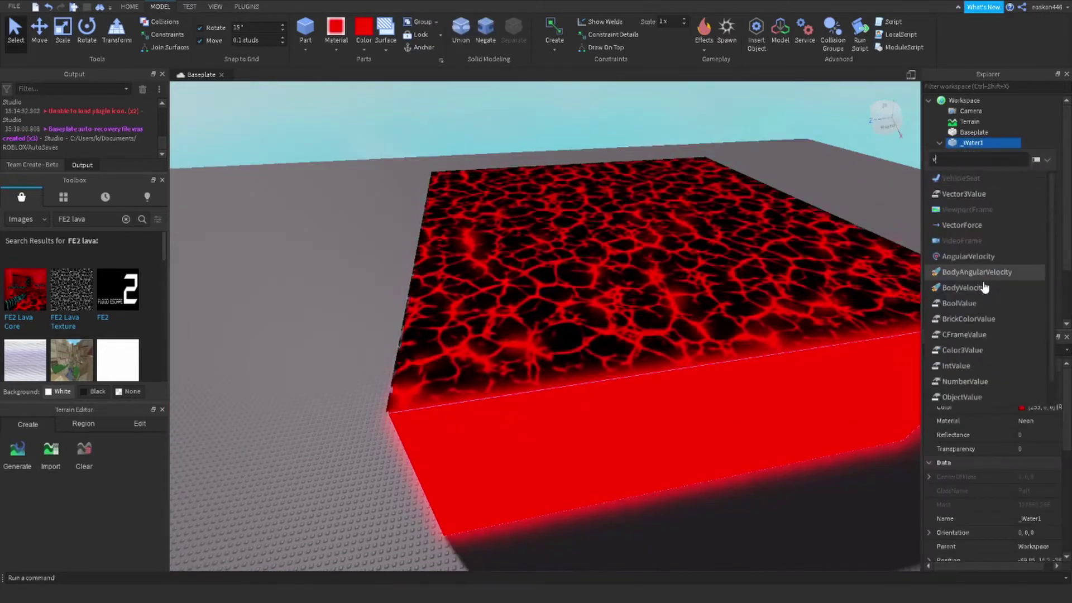
{"action": "scroll", "coordinate": [972, 330], "scroll_direction": "down", "scroll_amount": 2}
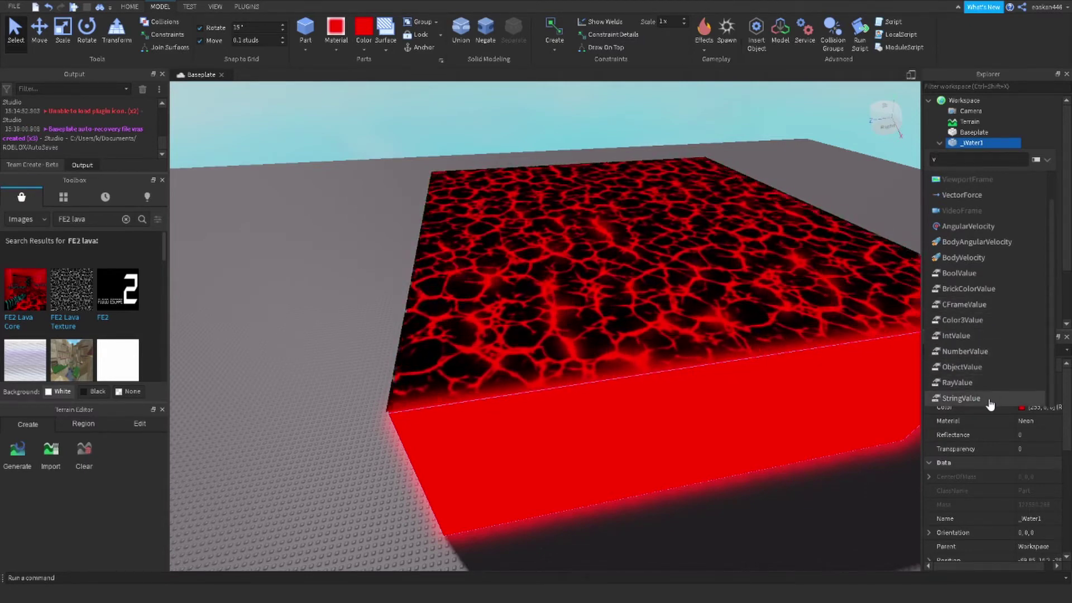
{"action": "left_click", "coordinate": [960, 398]}
{"action": "left_click", "coordinate": [1010, 416]}
{"action": "type", "text": "dsad"}
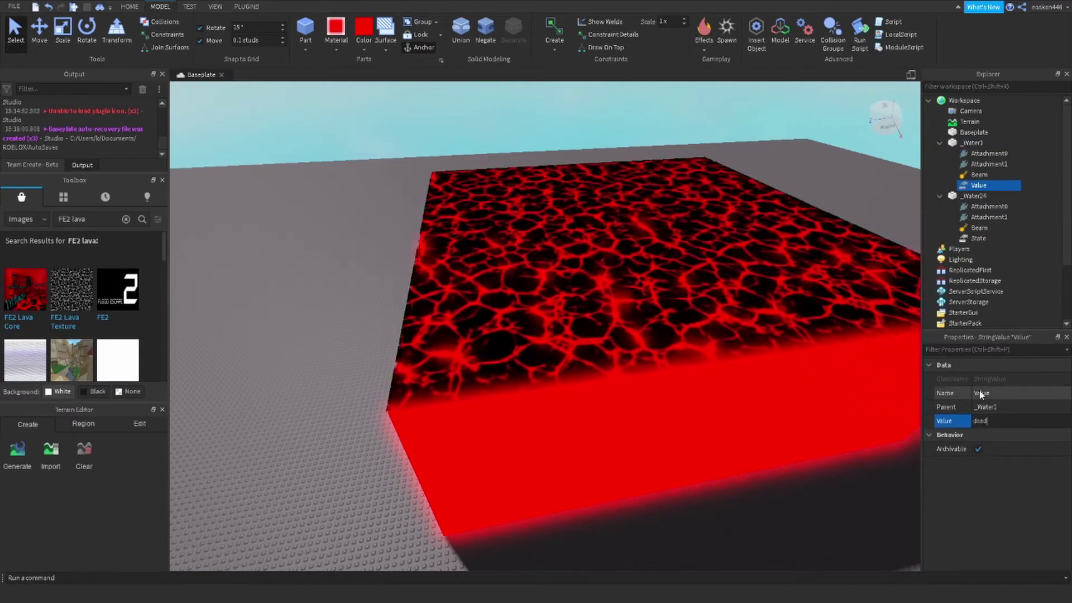
{"action": "left_click", "coordinate": [1019, 423]}
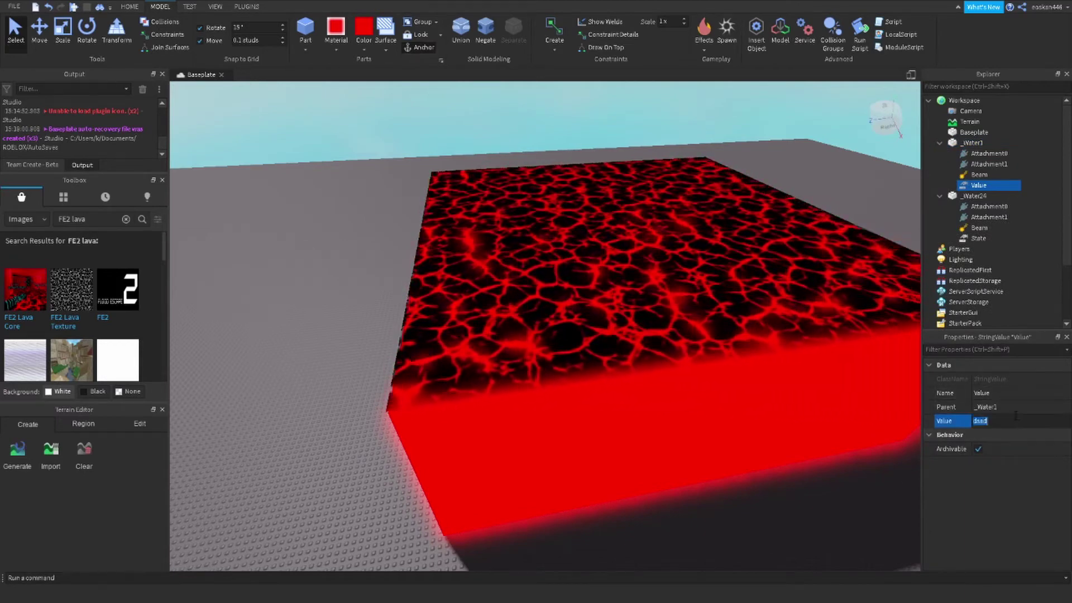
{"action": "key", "text": "BackSpace"}
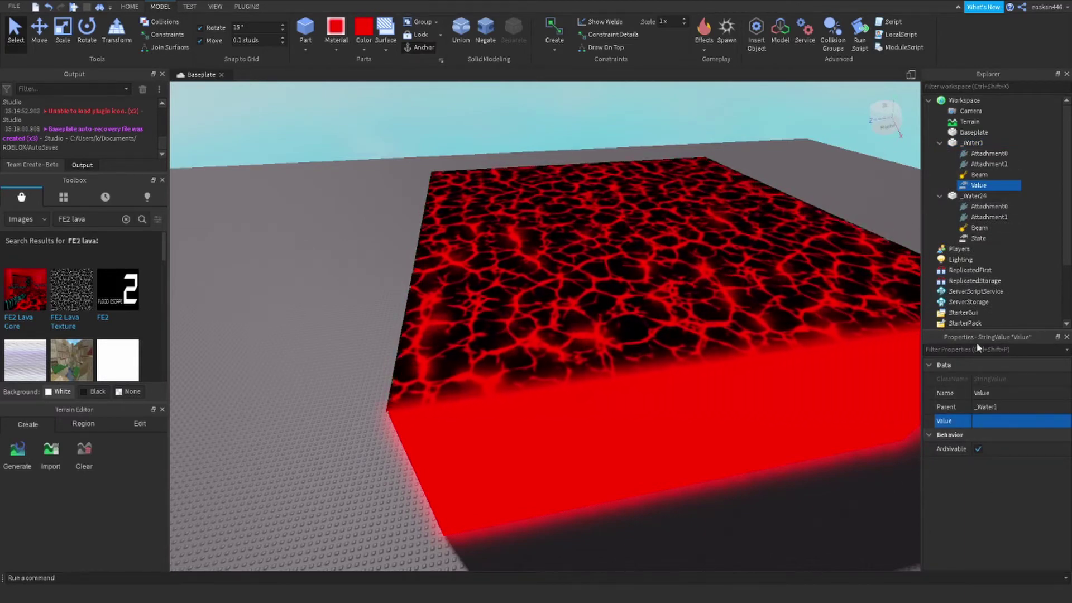
{"action": "key", "text": "Return"}
Set the value of the StringValue in _Water1 to "water"
{"action": "left_click", "coordinate": [992, 420]}
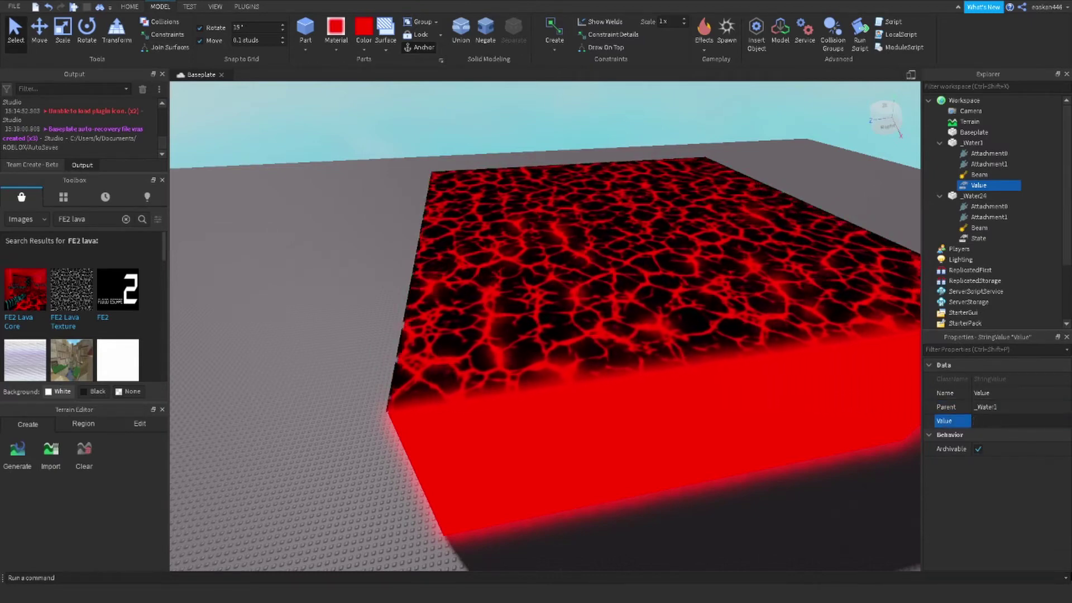
{"action": "type", "text": "water"}
{"action": "key", "text": "Return"}
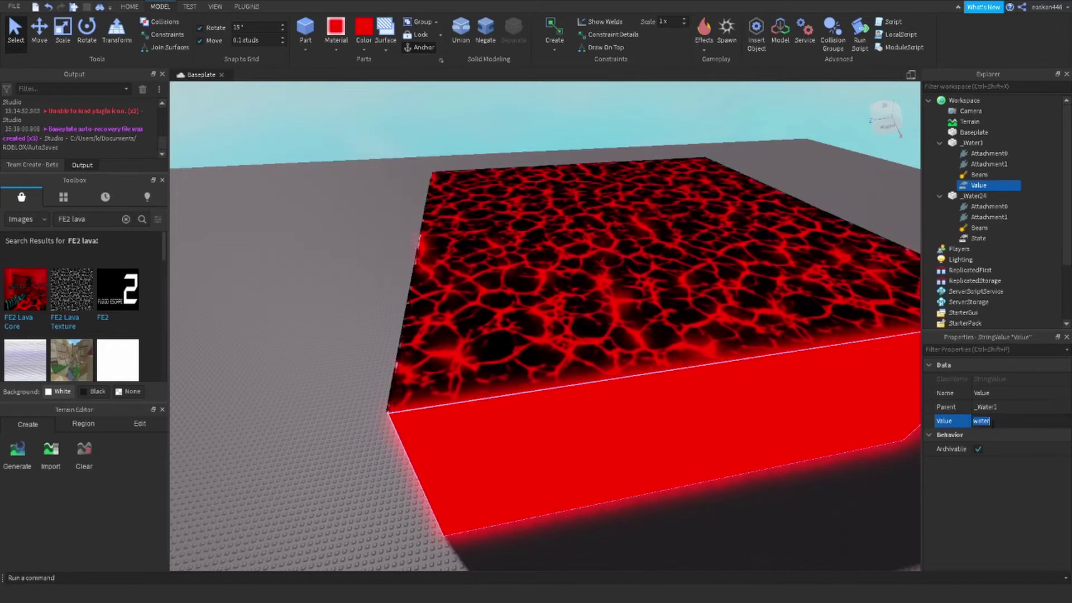
Try Really blue and Cyan as the _Water1 part's color and return it to Really red
{"action": "left_click", "coordinate": [756, 416]}
{"action": "left_click", "coordinate": [363, 49]}
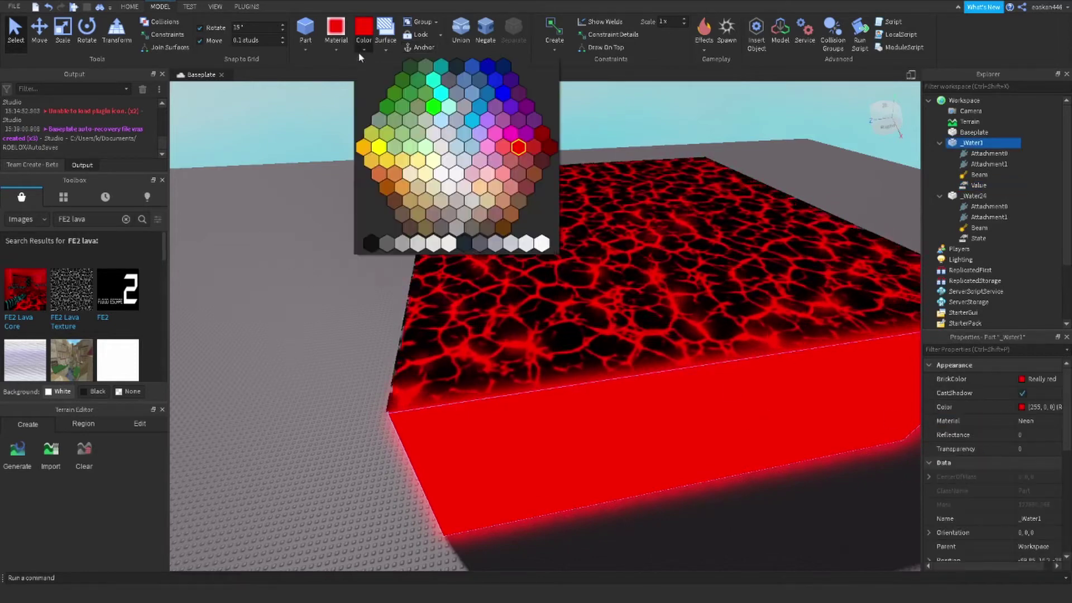
{"action": "left_click", "coordinate": [503, 94]}
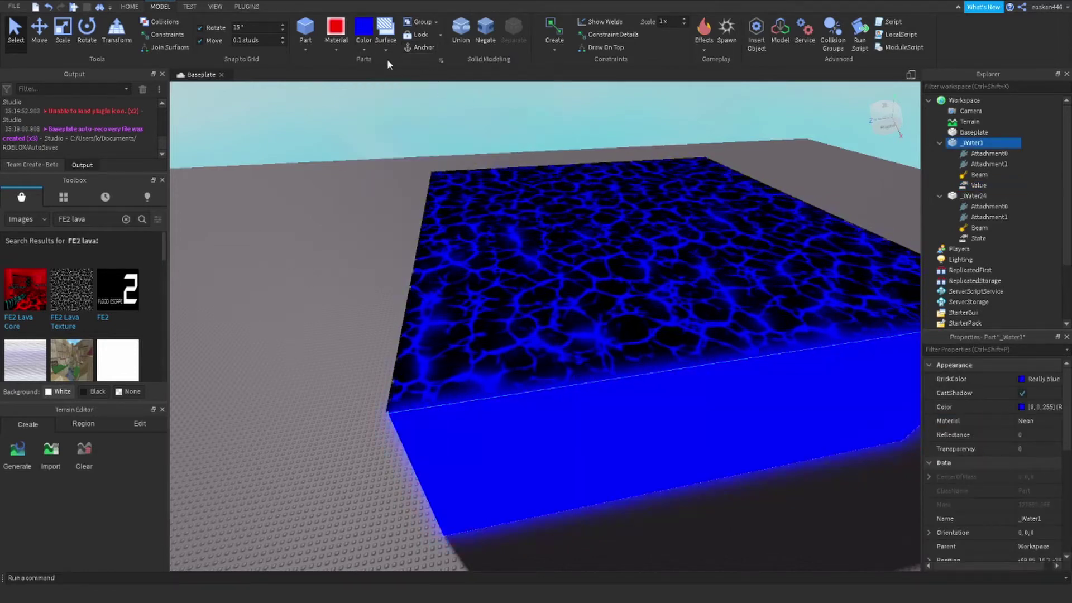
{"action": "left_click", "coordinate": [363, 50]}
{"action": "left_click", "coordinate": [472, 121]}
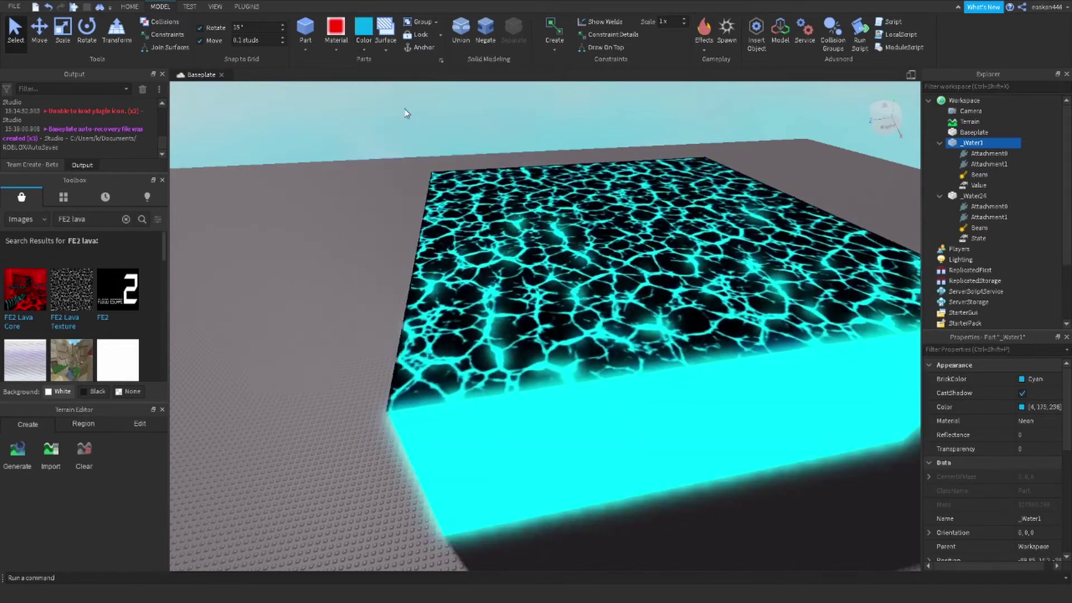
{"action": "left_click", "coordinate": [363, 50]}
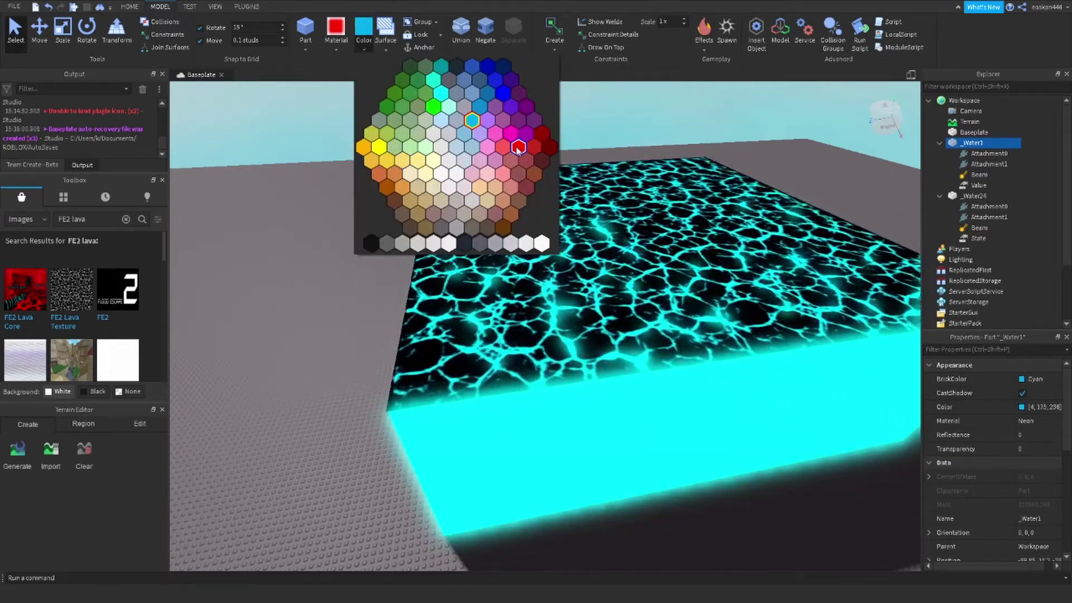
{"action": "left_click", "coordinate": [519, 147]}
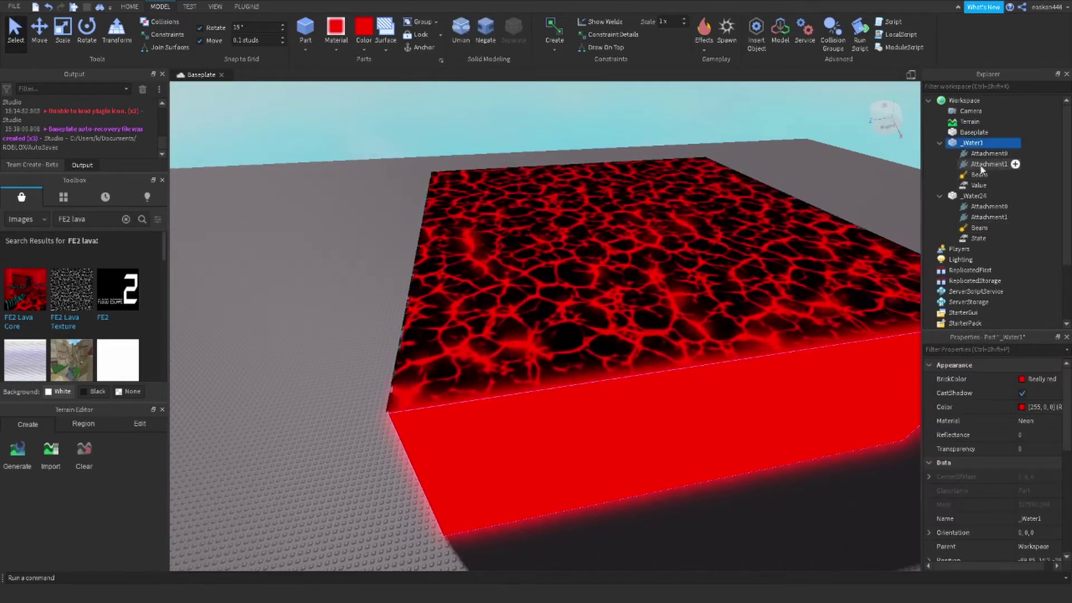
{"action": "left_click", "coordinate": [978, 185]}
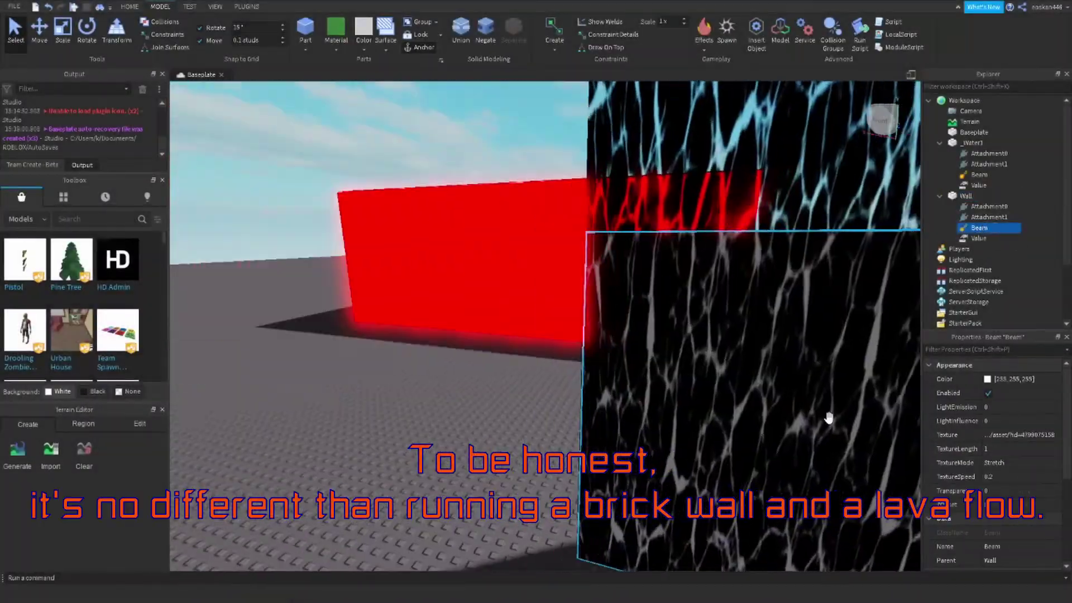
Try Width1 values of 8, 30, 10 and 15 on the beam of the Wall part
{"action": "left_click", "coordinate": [979, 227]}
{"action": "left_click", "coordinate": [1007, 560]}
{"action": "type", "text": "8"}
{"action": "key", "text": "Return"}
{"action": "right_click_drag", "start_coordinate": [838, 402], "coordinate": [827, 441]}
{"action": "left_click", "coordinate": [1013, 560]}
{"action": "type", "text": "30"}
{"action": "key", "text": "Return"}
{"action": "mouse_move", "coordinate": [720, 464]}
{"action": "right_mouse_down"}
{"action": "mouse_move", "coordinate": [718, 435]}
{"action": "mouse_move", "coordinate": [706, 455]}
{"action": "right_mouse_up"}
{"action": "left_click", "coordinate": [1005, 561]}
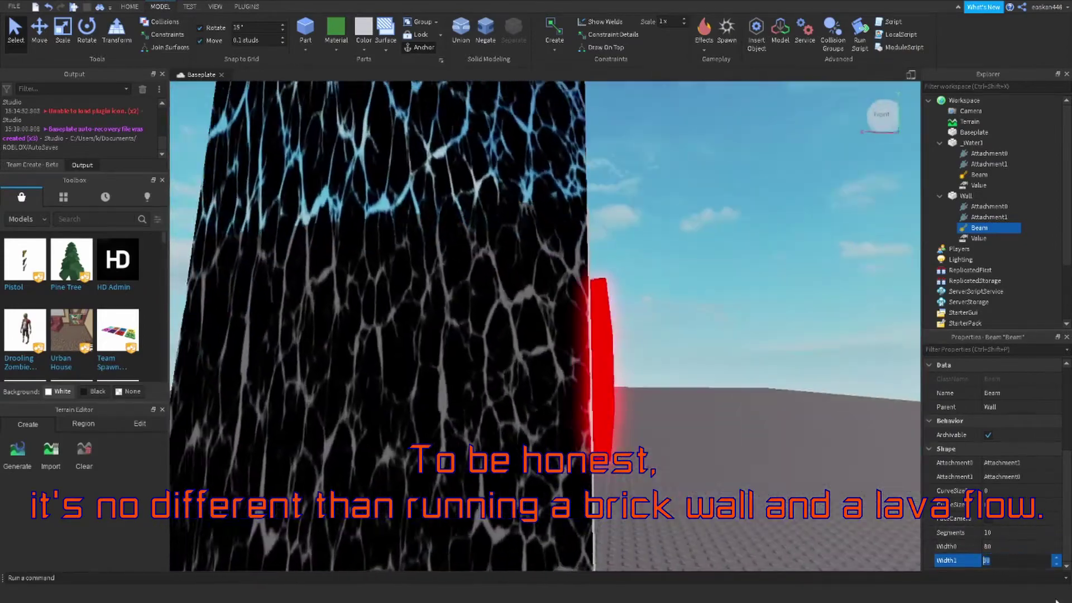
{"action": "type", "text": "10"}
{"action": "key", "text": "Return"}
{"action": "left_click", "coordinate": [1006, 560]}
{"action": "type", "text": "15"}
{"action": "key", "text": "Return"}
Set both Width1 and Width0 of the Wall part's beam to 13
{"action": "left_click", "coordinate": [1001, 561]}
{"action": "type", "text": "13"}
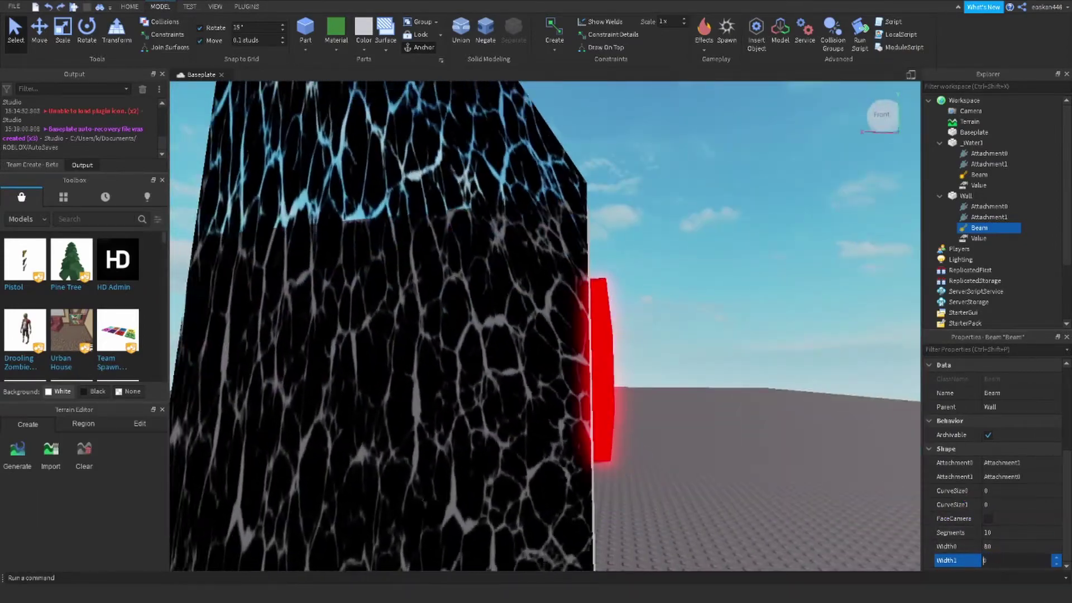
{"action": "key", "text": "Return"}
{"action": "left_click", "coordinate": [1001, 547]}
{"action": "type", "text": "13"}
{"action": "key", "text": "Return"}
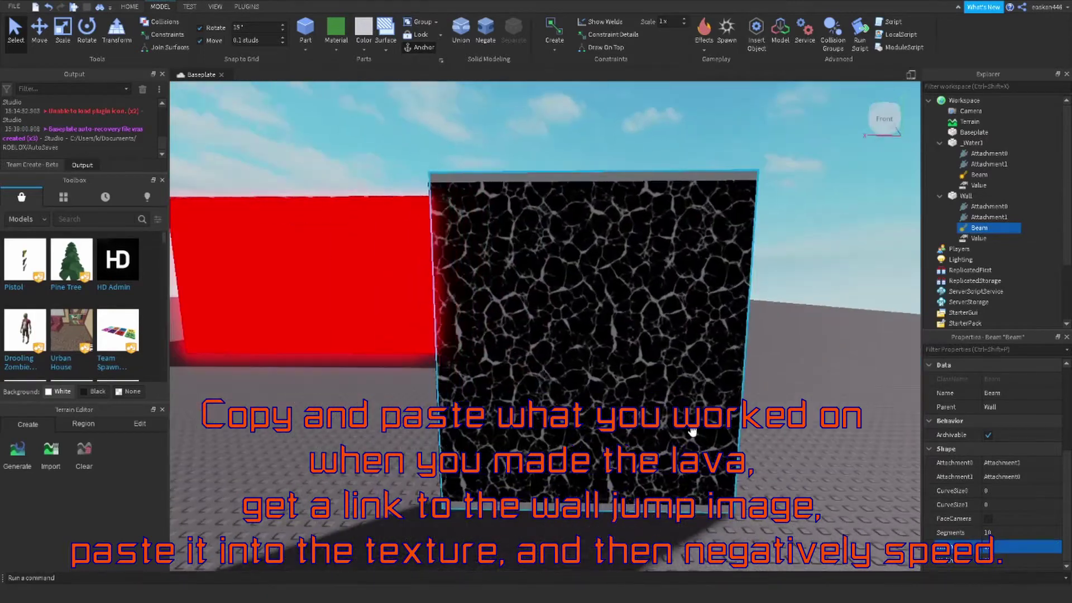
Rename the StringValue inside the Wall part to _Wall
{"action": "left_click", "coordinate": [978, 238]}
{"action": "left_click", "coordinate": [989, 421]}
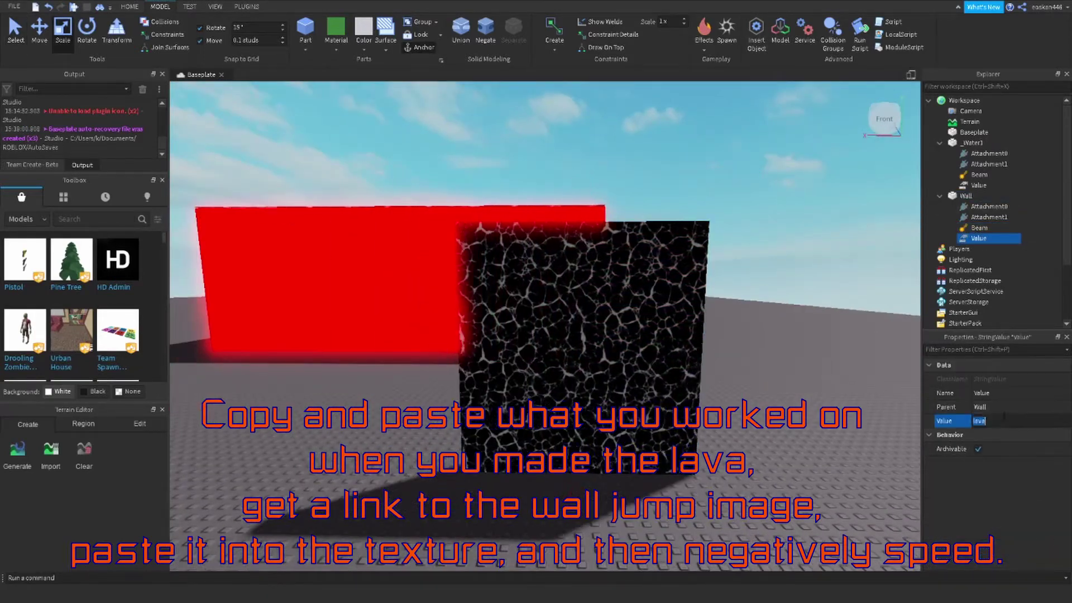
{"action": "type", "text": "_Wall"}
{"action": "key", "text": "Return"}
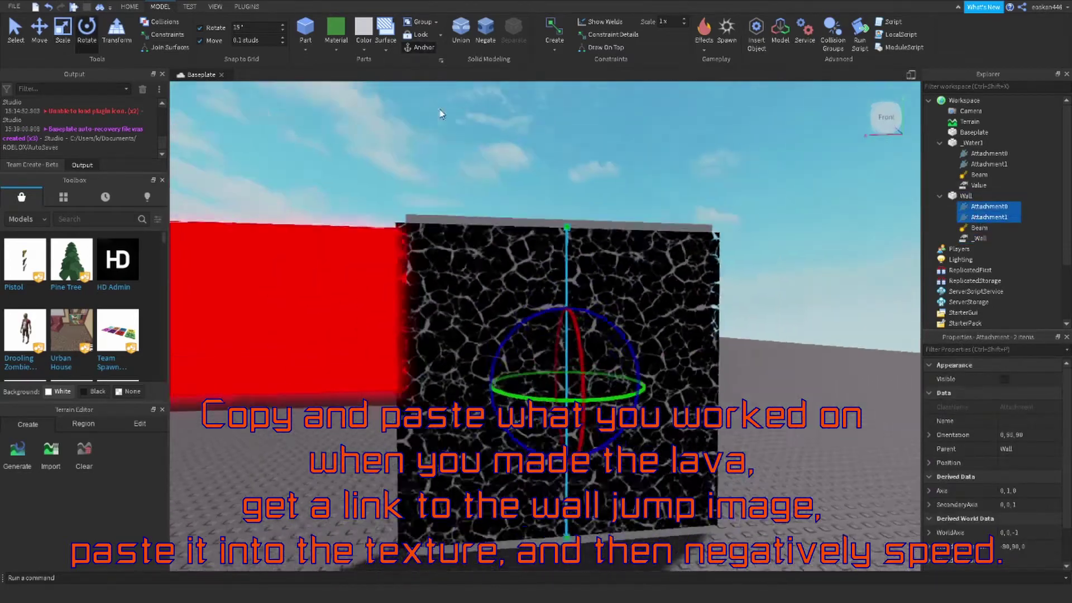
Scale the Wall part slightly so that it reaches the edges of its beam texture
{"action": "left_click", "coordinate": [972, 197]}
{"action": "key", "text": "ctrl+3"}
{"action": "left_click_drag", "start_coordinate": [393, 385], "coordinate": [374, 385]}
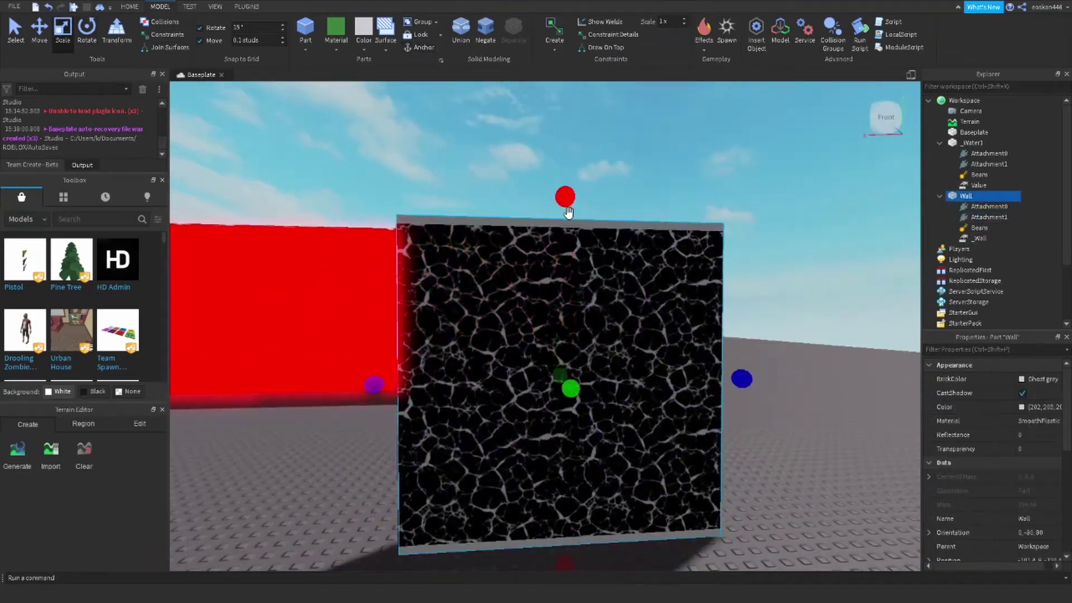
{"action": "left_click_drag", "start_coordinate": [570, 212], "coordinate": [574, 214]}
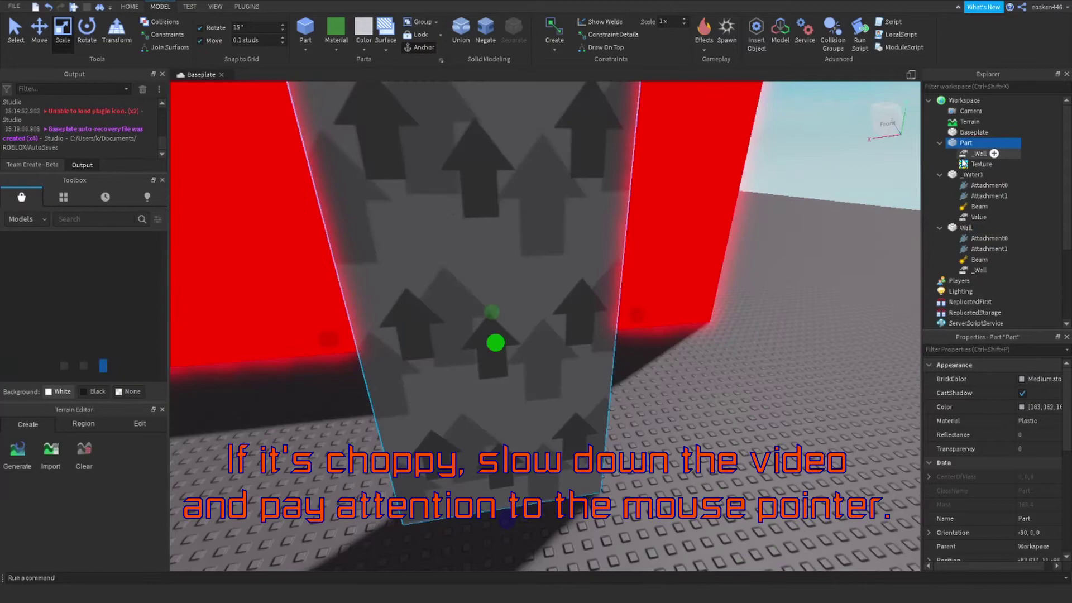
{"action": "left_click", "coordinate": [964, 163]}
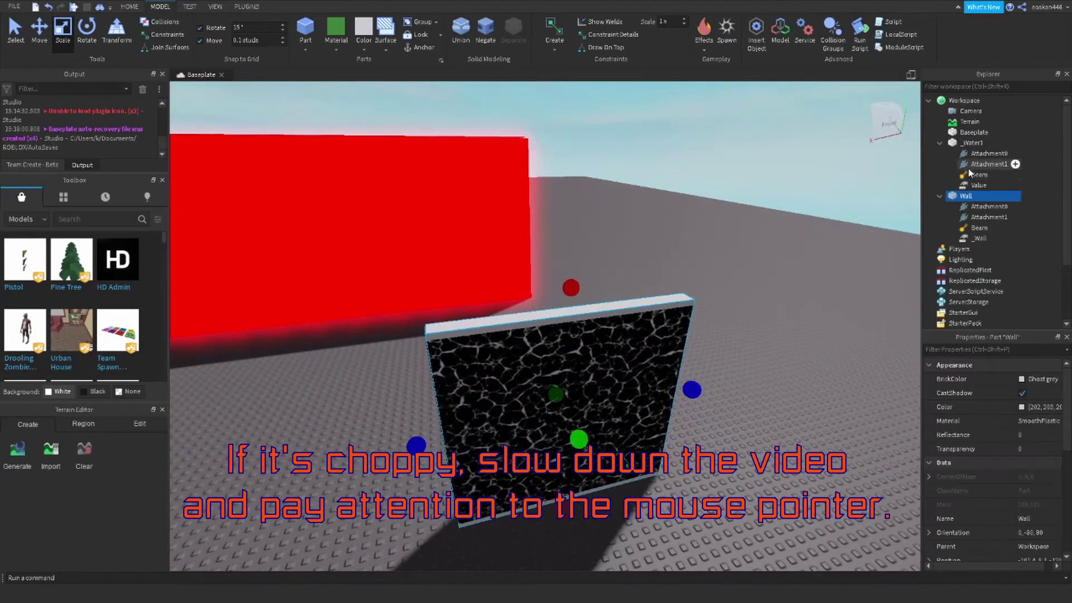
{"action": "scroll", "coordinate": [711, 355], "scroll_direction": "up", "scroll_amount": 3}
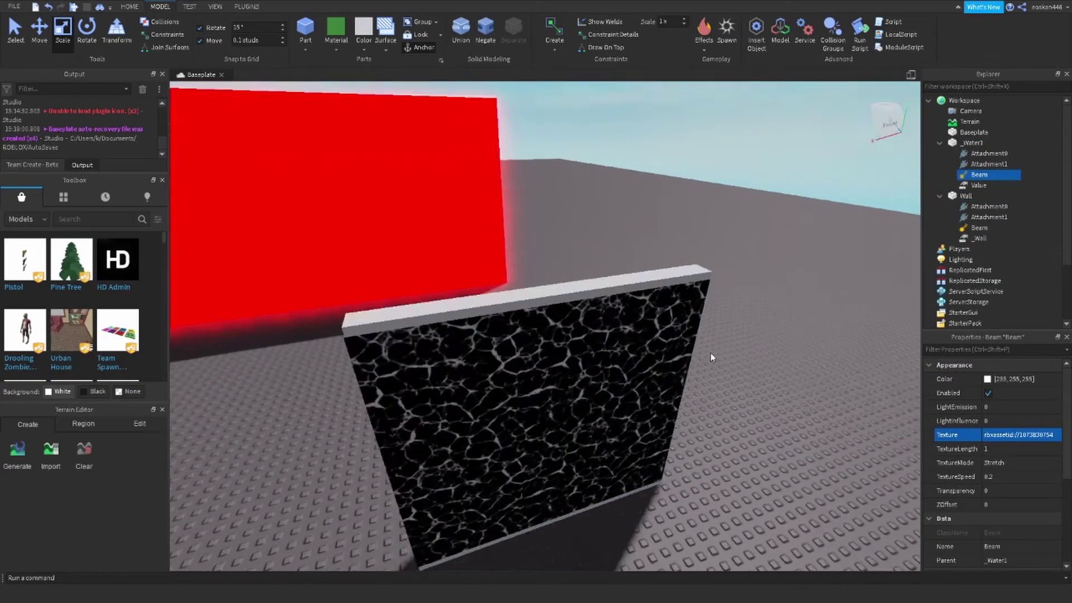
{"action": "right_click_drag", "start_coordinate": [711, 355], "coordinate": [894, 199]}
{"action": "left_click", "coordinate": [615, 275]}
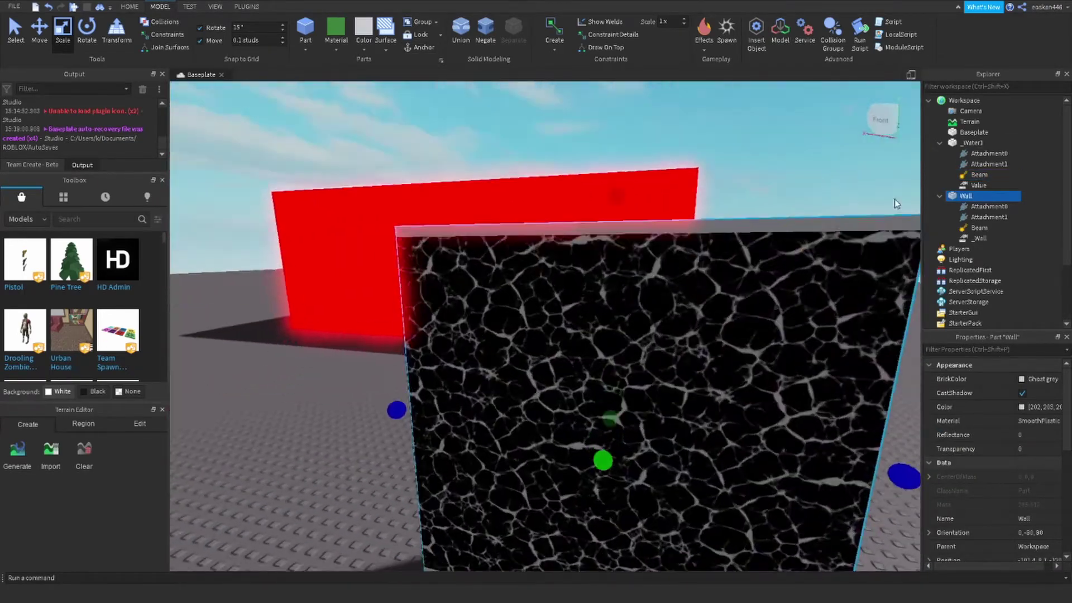
{"action": "left_click", "coordinate": [979, 228]}
{"action": "left_click", "coordinate": [1034, 435]}
{"action": "key", "text": "ctrl+v"}
Undo the Wall beam's texture change and redo it
{"action": "left_click", "coordinate": [1035, 425]}
{"action": "left_click", "coordinate": [773, 396]}
{"action": "key", "text": "ctrl+z"}
{"action": "left_click", "coordinate": [996, 228]}
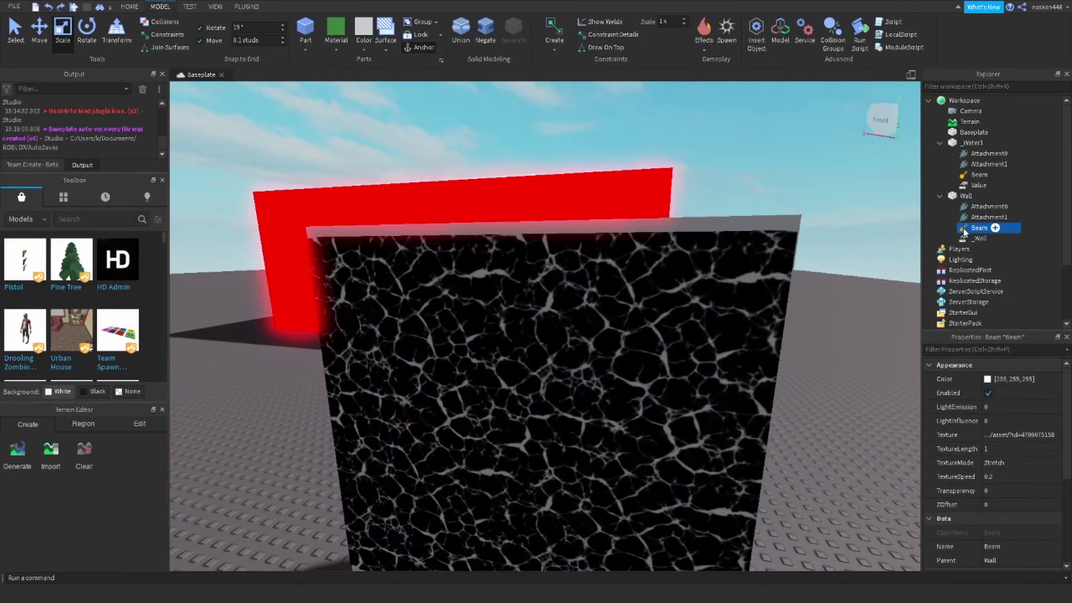
{"action": "key", "text": "ctrl+y"}
Rotate the Wall part to an orientation of 0, 90, -90 and set its beam's TextureSpeed to -1
{"action": "left_click", "coordinate": [558, 363]}
{"action": "right_click_drag", "start_coordinate": [558, 363], "coordinate": [503, 358]}
{"action": "left_click", "coordinate": [87, 30]}
{"action": "left_click_drag", "start_coordinate": [466, 340], "coordinate": [429, 520]}
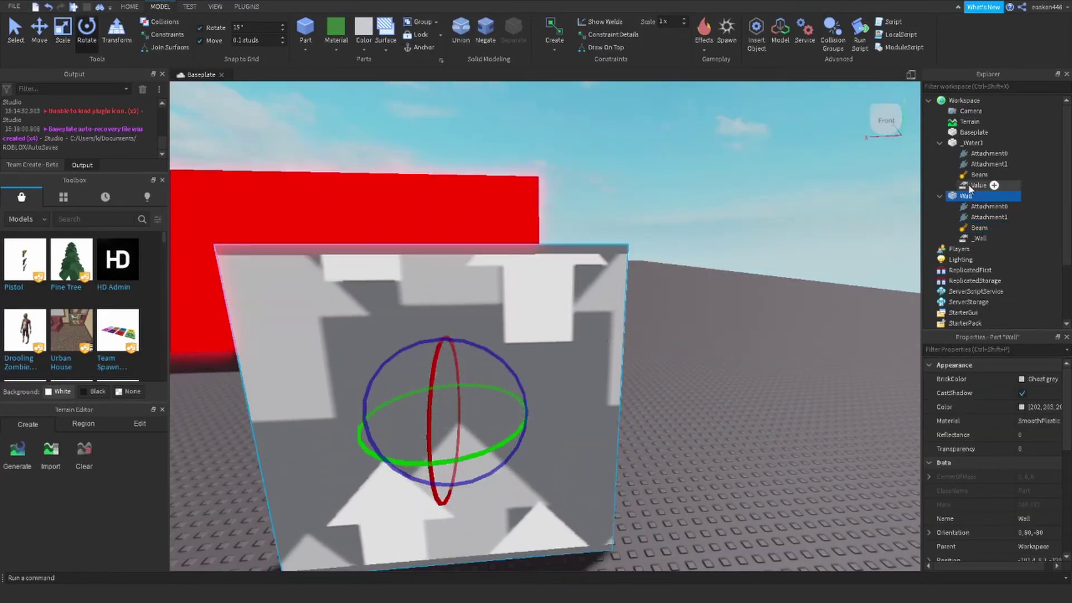
{"action": "left_click", "coordinate": [979, 227]}
{"action": "left_click", "coordinate": [563, 326]}
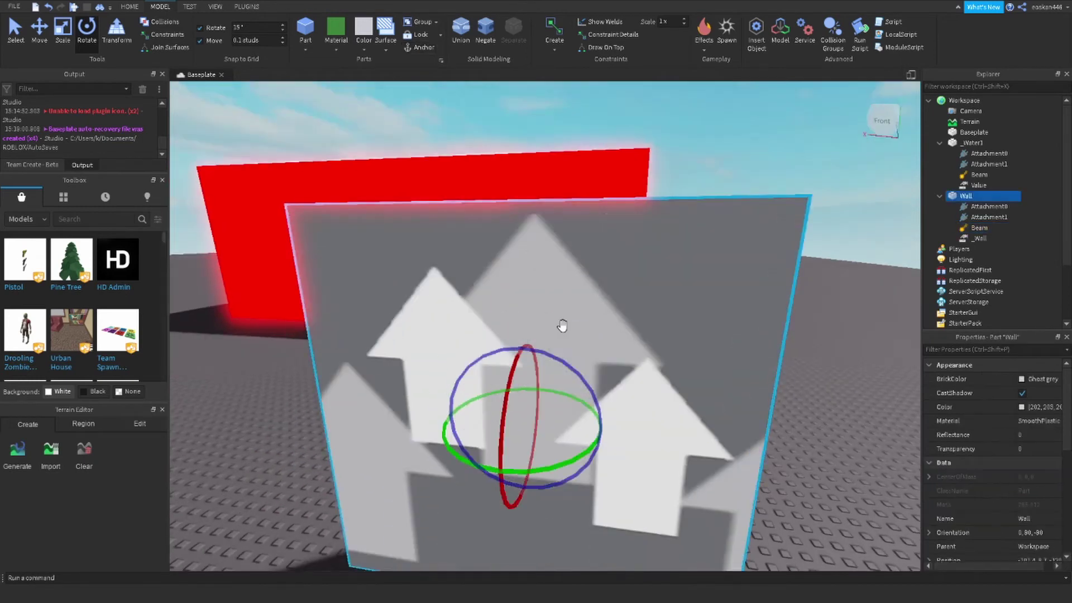
Recolor the Wall part's beam orange with the color 255, 170, 0
{"action": "right_click_drag", "start_coordinate": [562, 326], "coordinate": [736, 329]}
{"action": "left_click", "coordinate": [736, 329]}
{"action": "left_click", "coordinate": [754, 417]}
{"action": "scroll", "coordinate": [986, 424], "scroll_direction": "down", "scroll_amount": 6}
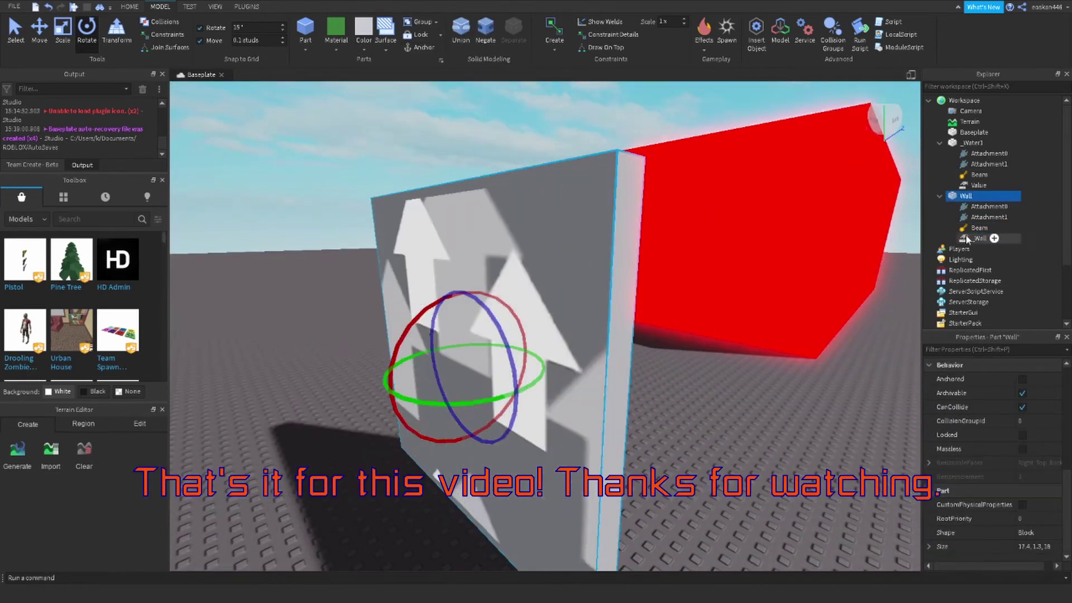
{"action": "left_click", "coordinate": [988, 379]}
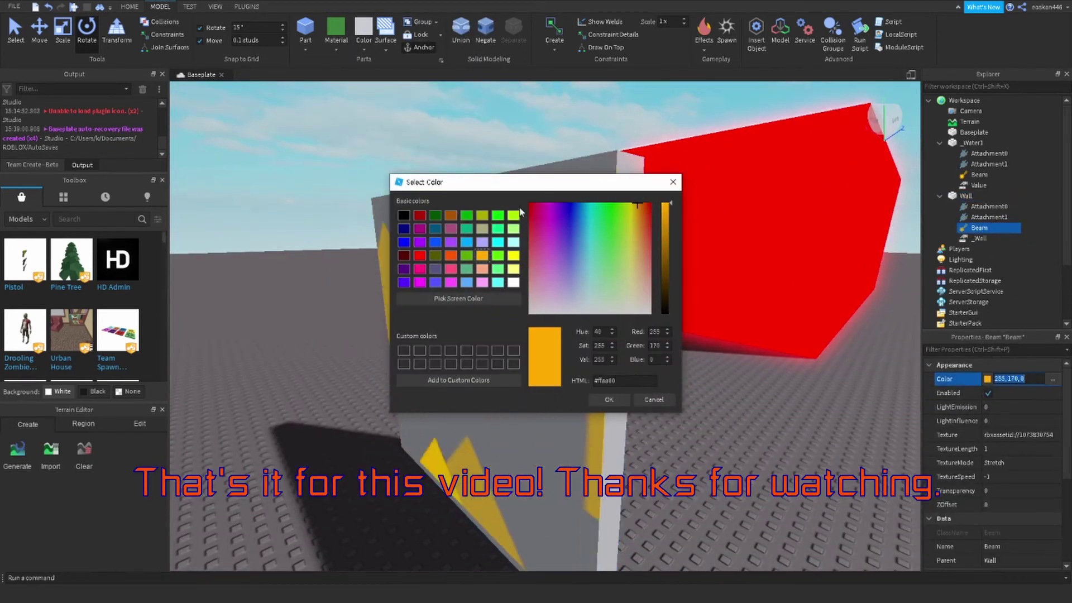